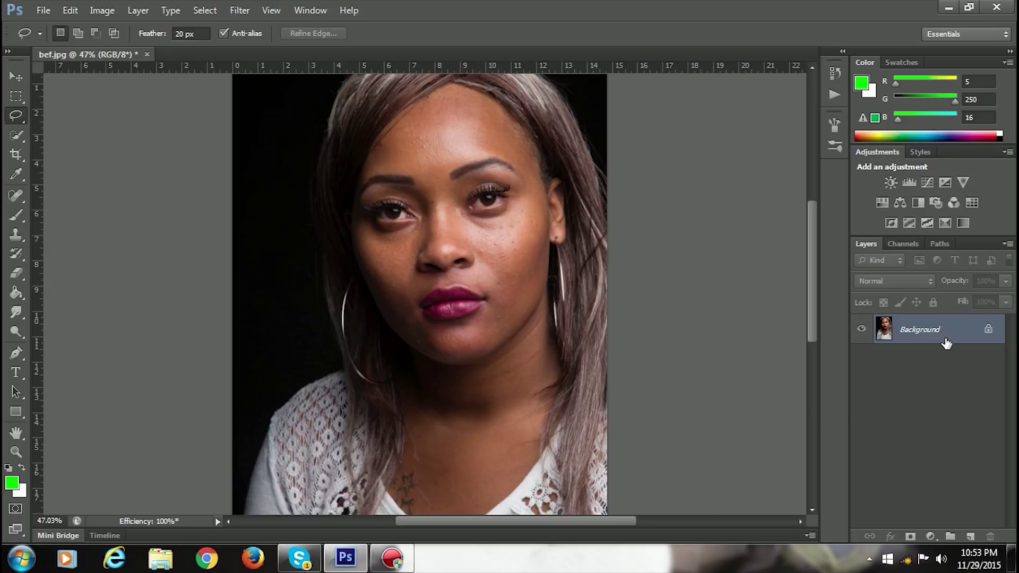
# Duplicate the Background layer twice and rename the upper copy detail and the lower copy blend.
pyautogui.moveTo(946, 342); pyautogui.dragTo(969, 536)
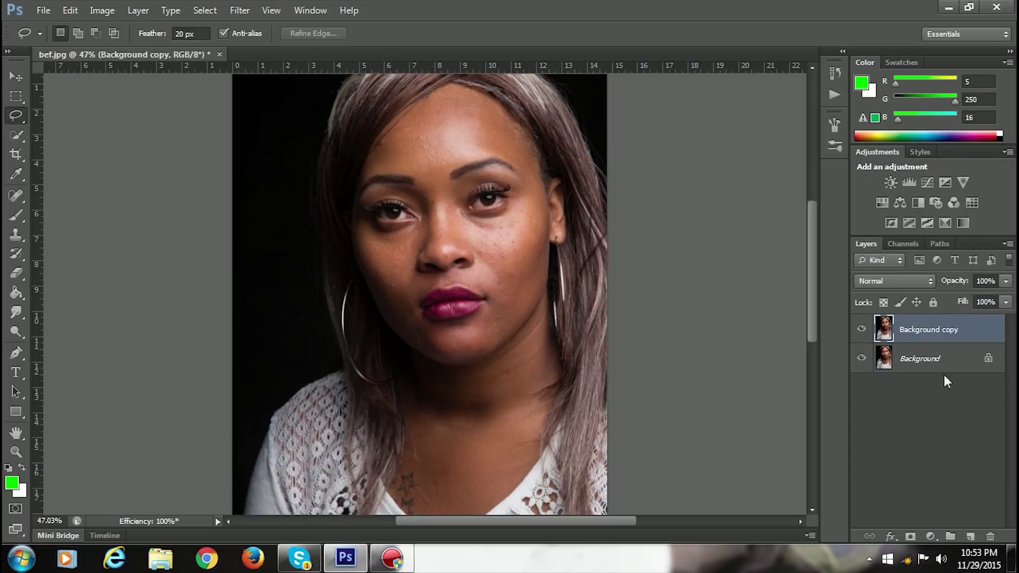
pyautogui.moveTo(949, 332); pyautogui.dragTo(971, 536)
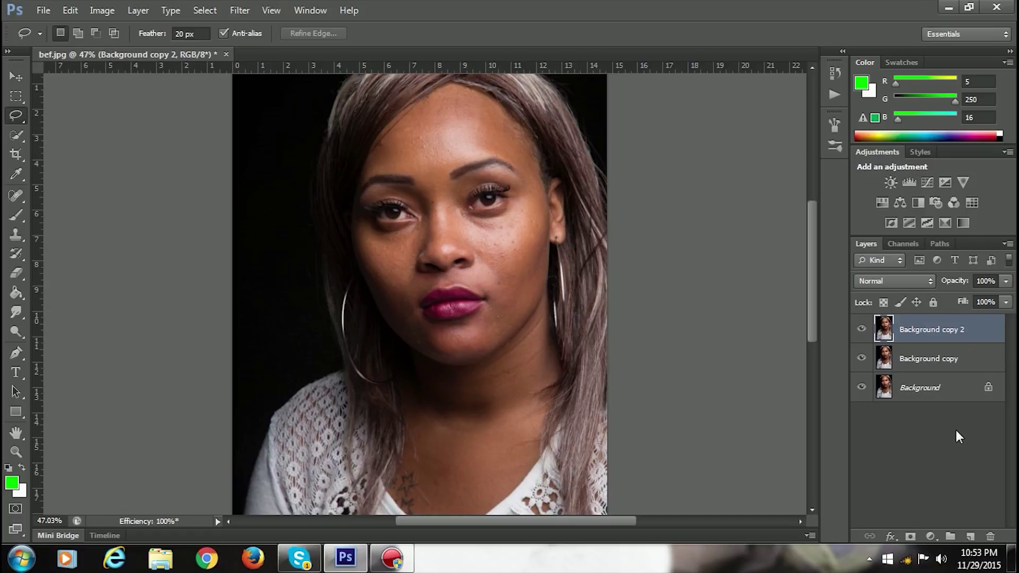
pyautogui.doubleClick(925, 329)
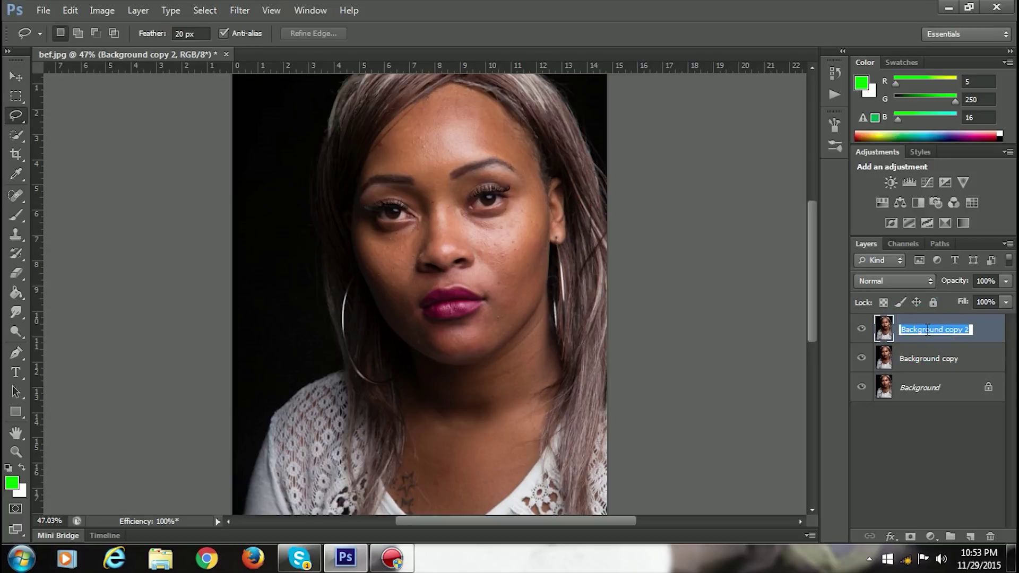
pyautogui.write('detail')
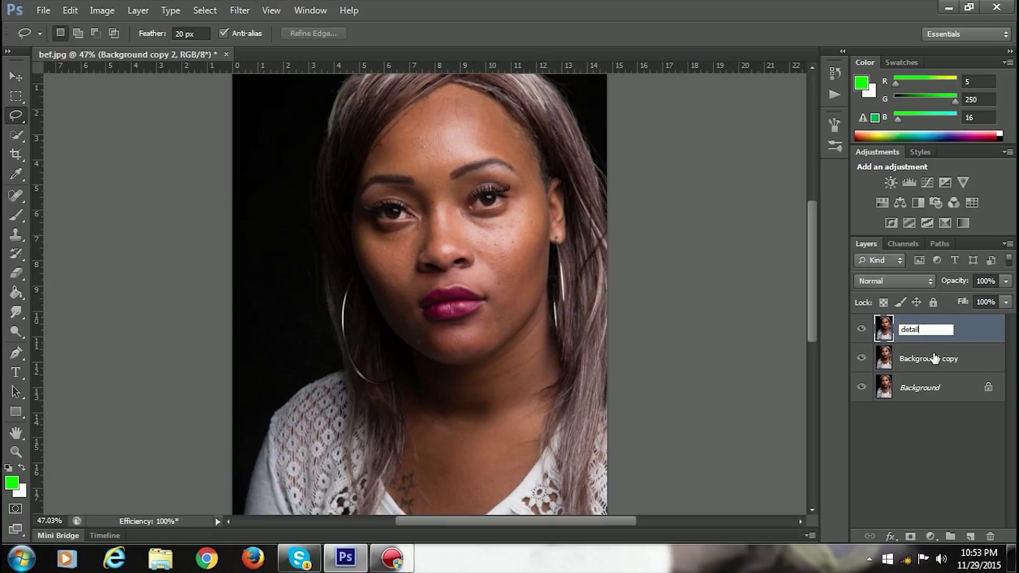
pyautogui.click(934, 354)
pyautogui.doubleClick(935, 353)
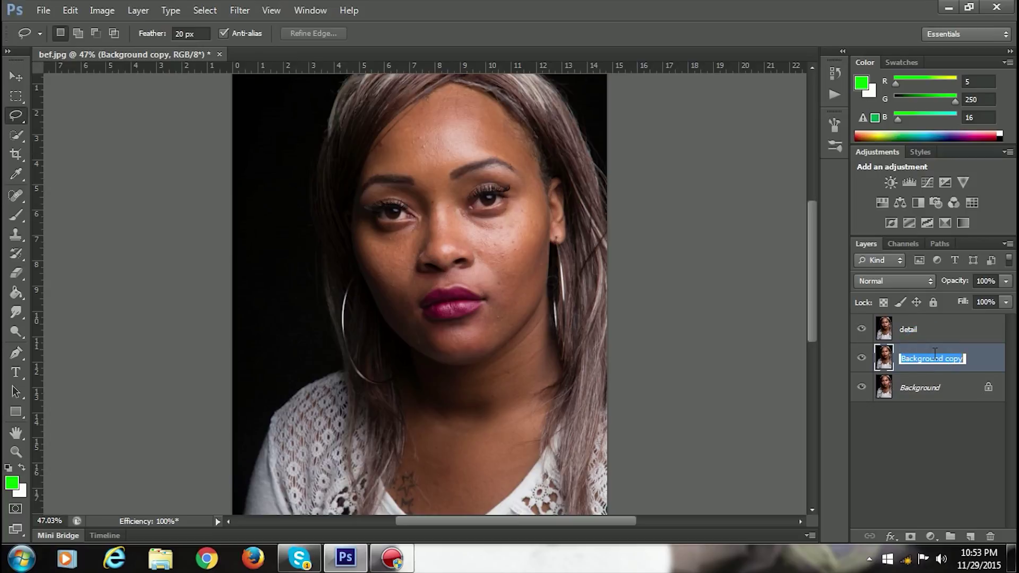
pyautogui.write('blend')
pyautogui.click(912, 419)
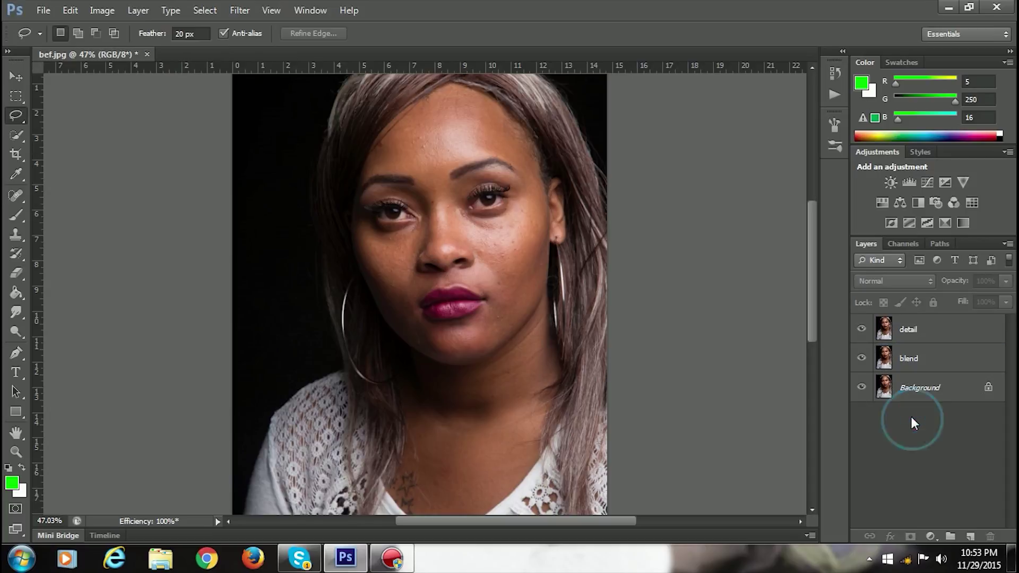
# Hide the detail layer and apply a Gaussian Blur with a radius of 2.6 pixels to the blend layer.
pyautogui.click(860, 329)
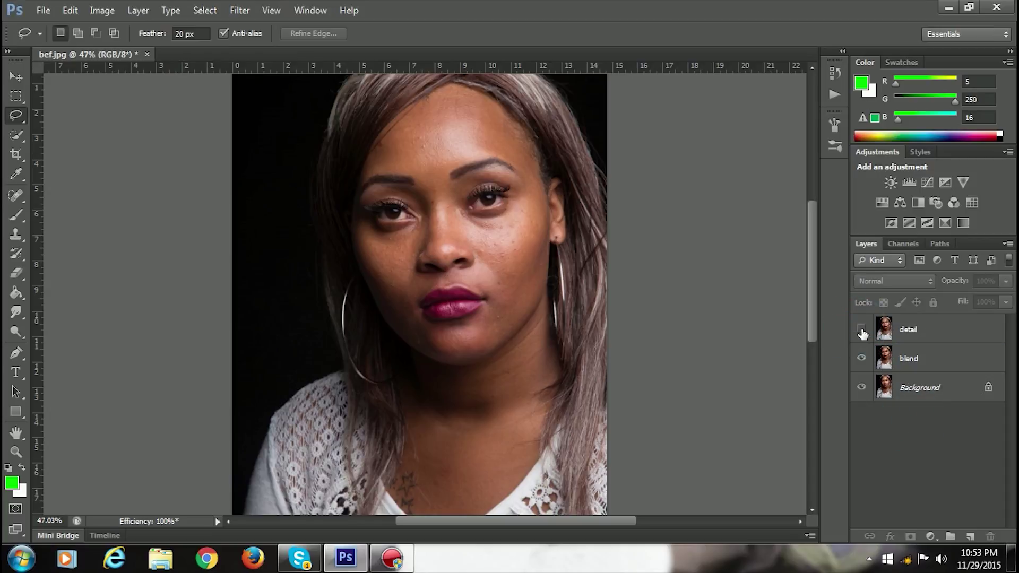
pyautogui.click(915, 355)
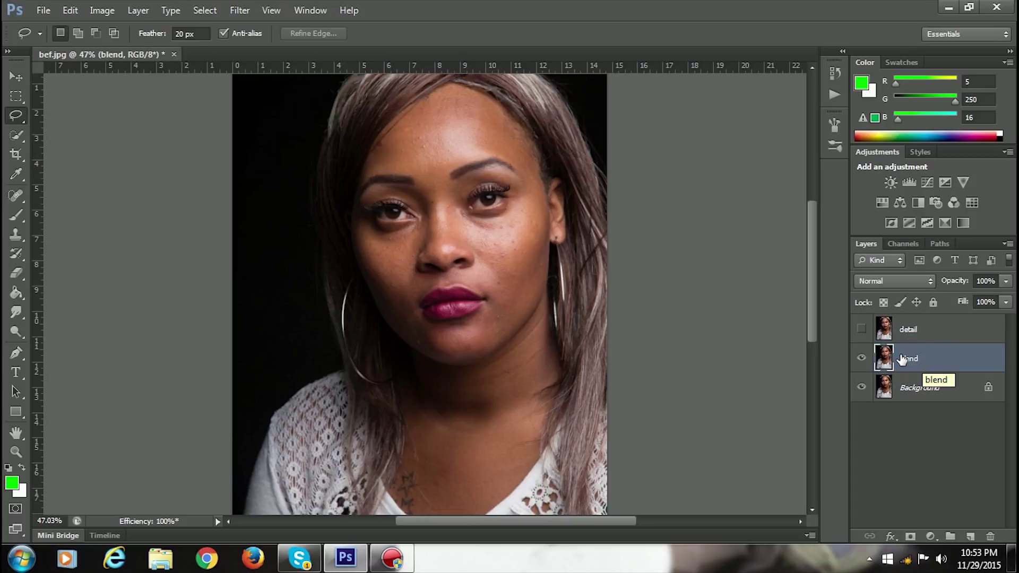
pyautogui.click(237, 13)
pyautogui.moveTo(280, 166)
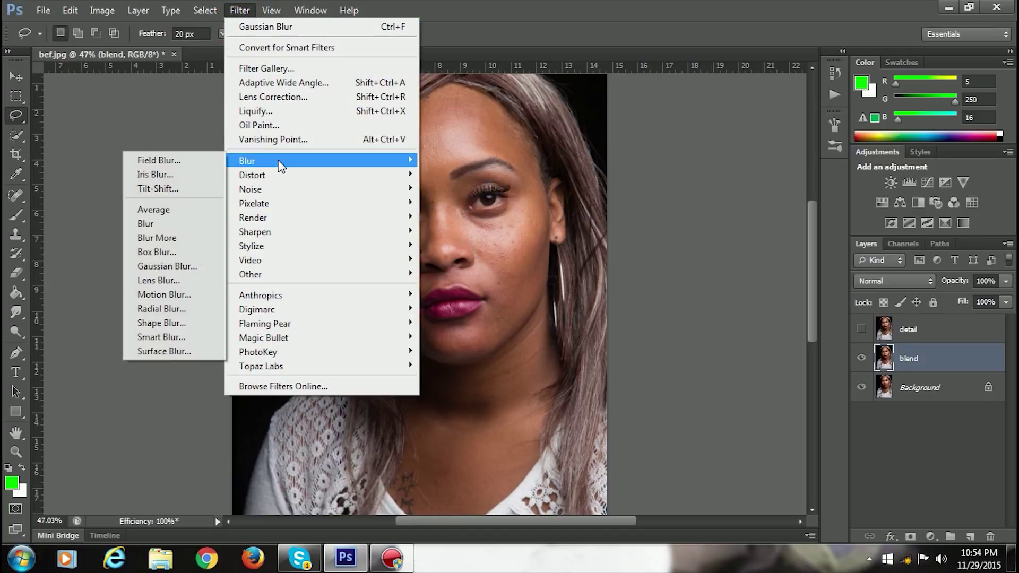
pyautogui.click(167, 266)
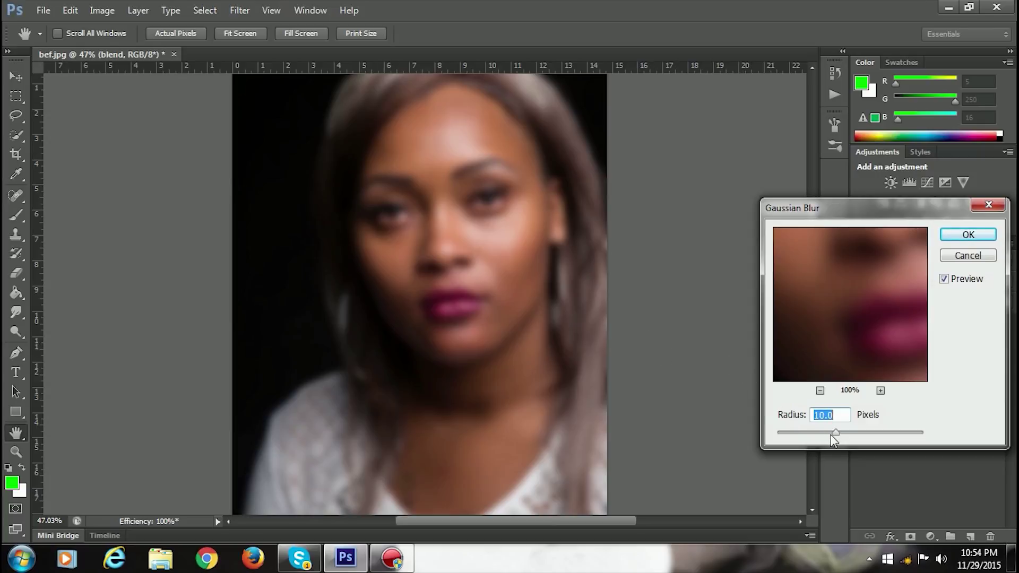
pyautogui.moveTo(831, 436); pyautogui.dragTo(798, 430)
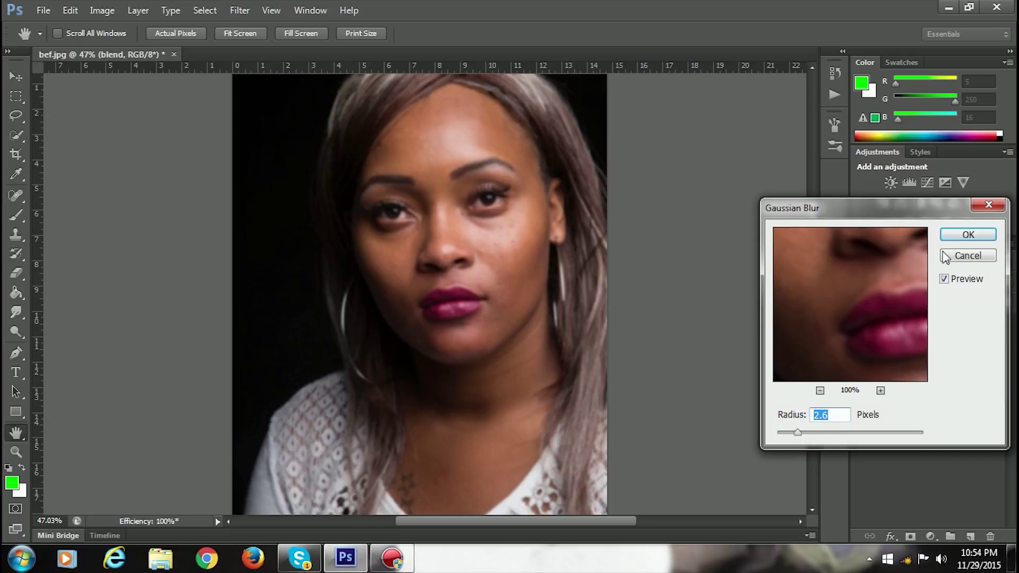
pyautogui.click(961, 236)
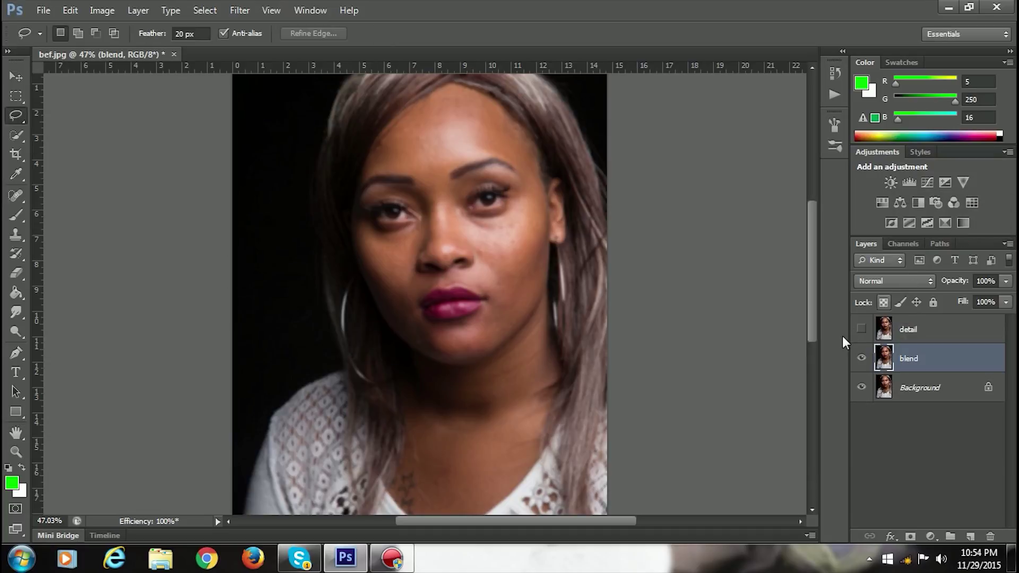
# Show the detail layer and run Apply Image on it with layer blend, RGB channel, Subtract blending, scale 2 and offset 128.
pyautogui.click(861, 329)
pyautogui.click(861, 329)
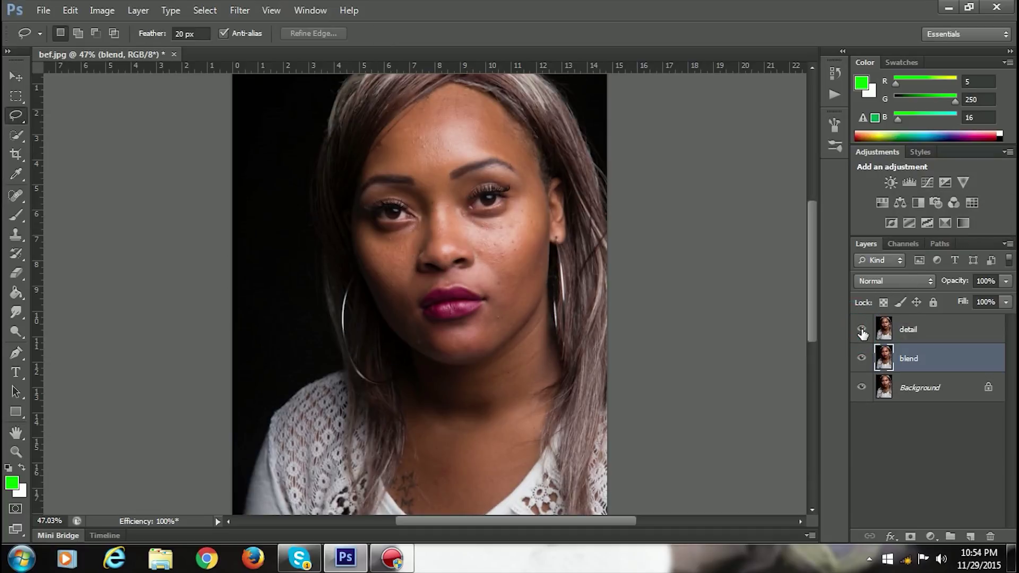
pyautogui.click(920, 330)
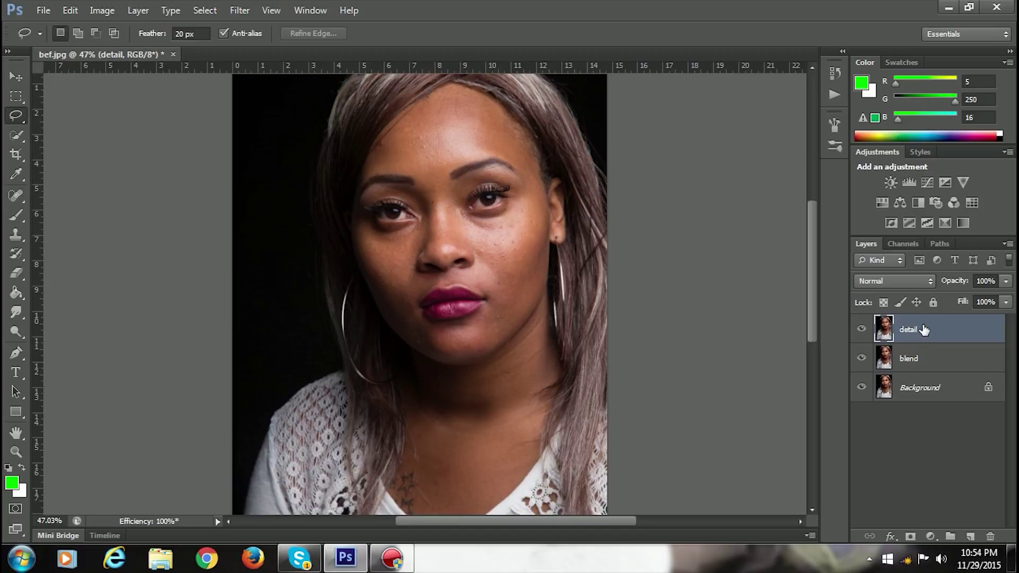
pyautogui.click(112, 12)
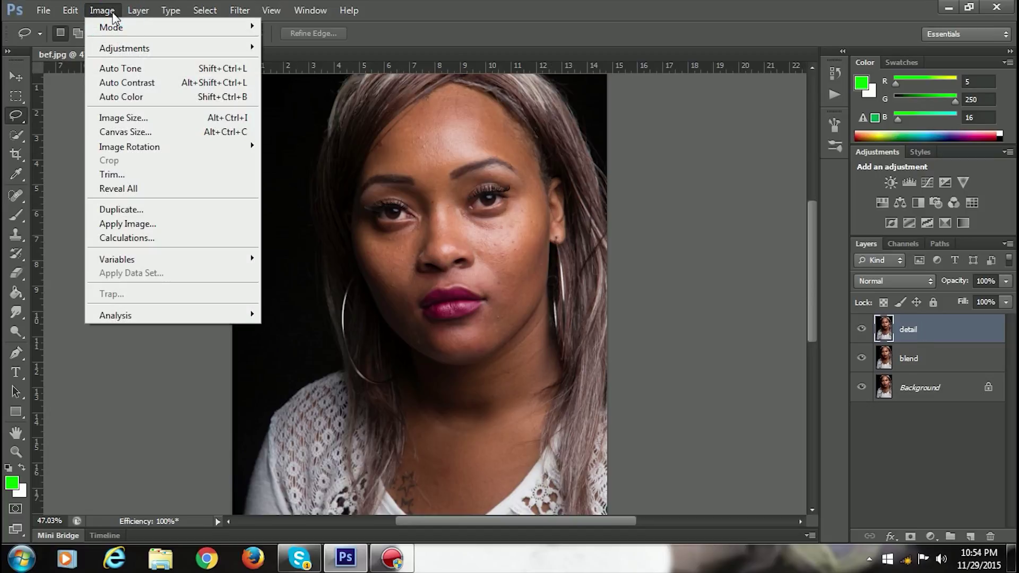
pyautogui.click(112, 224)
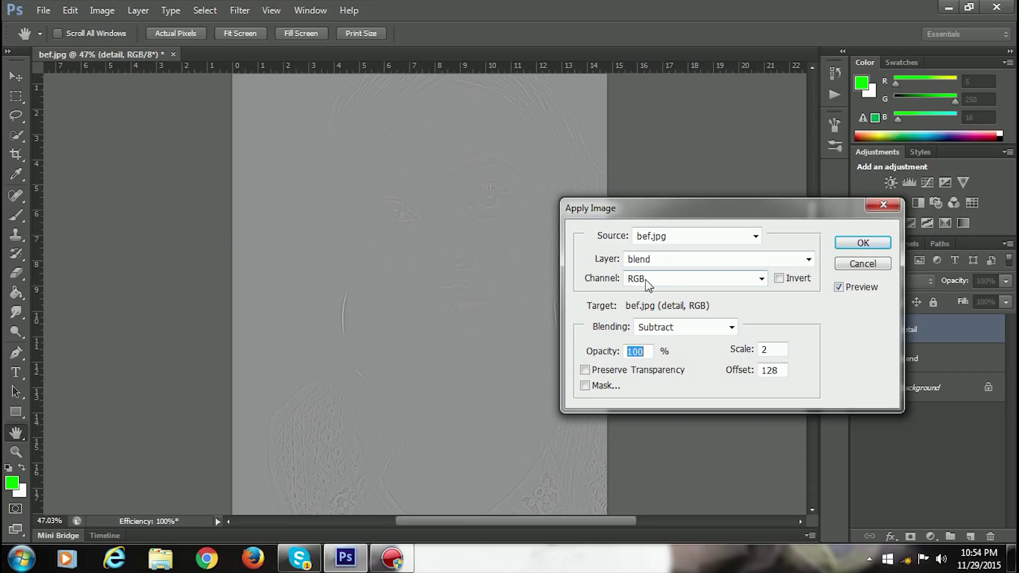
pyautogui.click(808, 260)
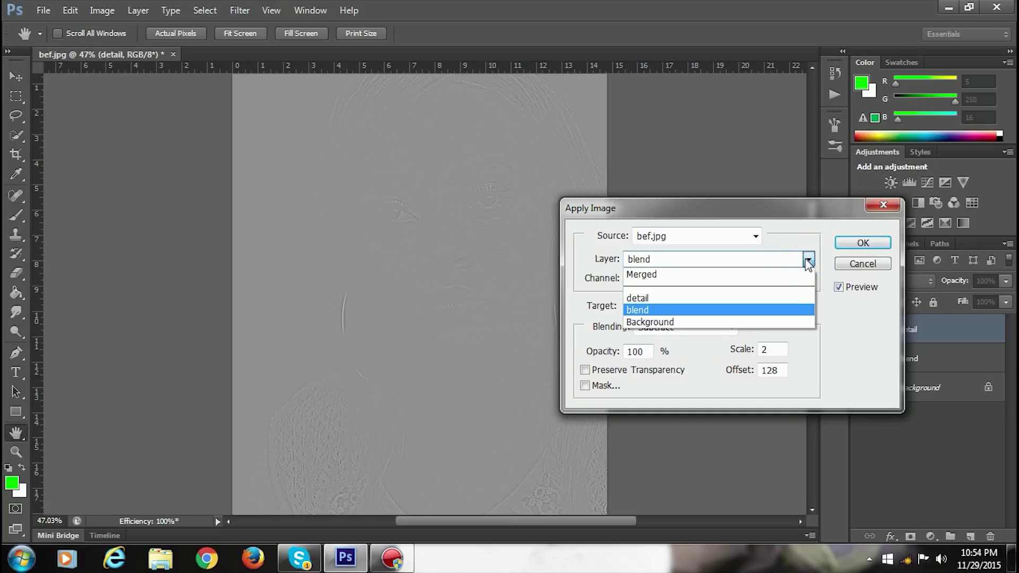
pyautogui.click(807, 260)
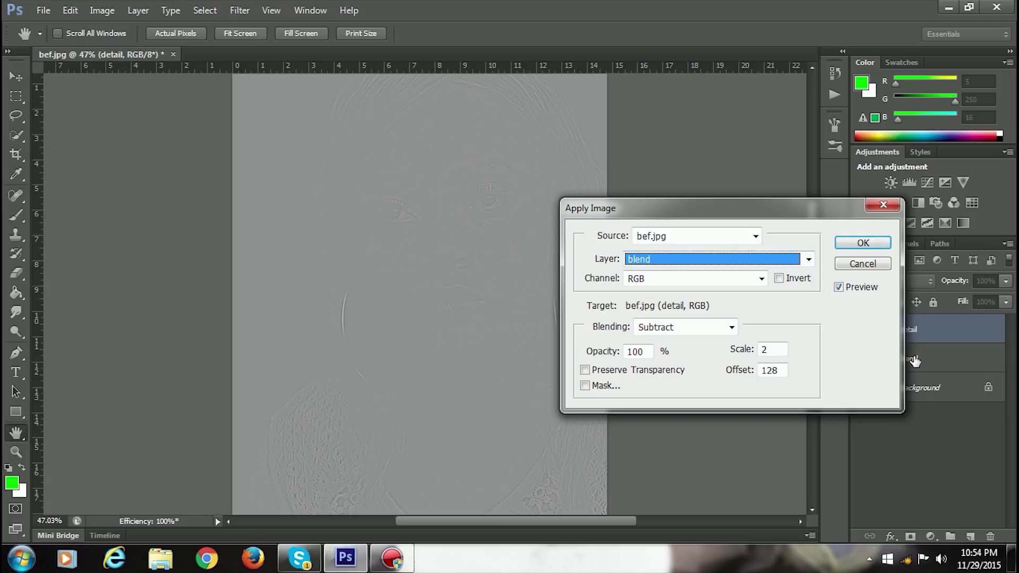
pyautogui.click(732, 329)
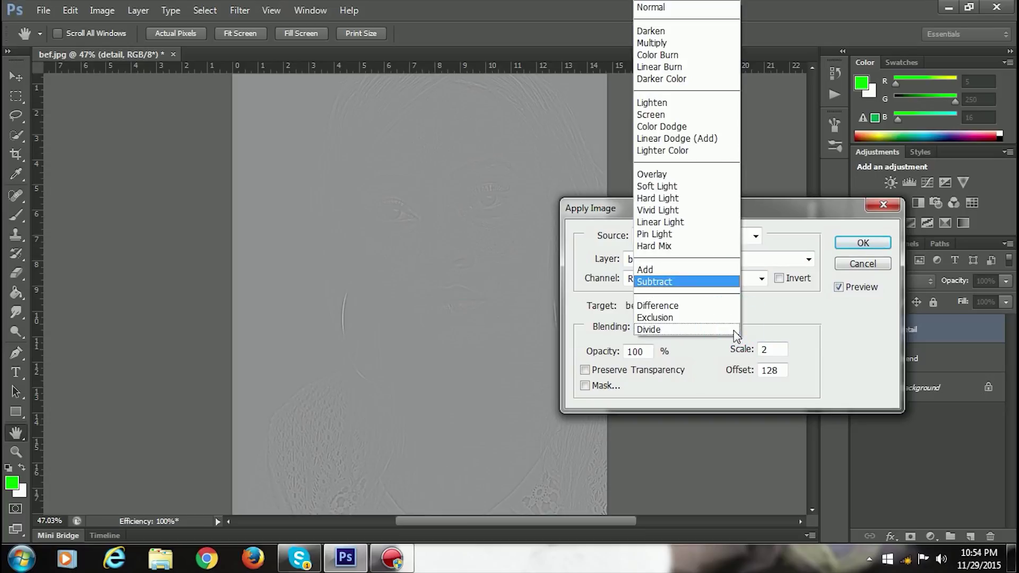
pyautogui.click(699, 282)
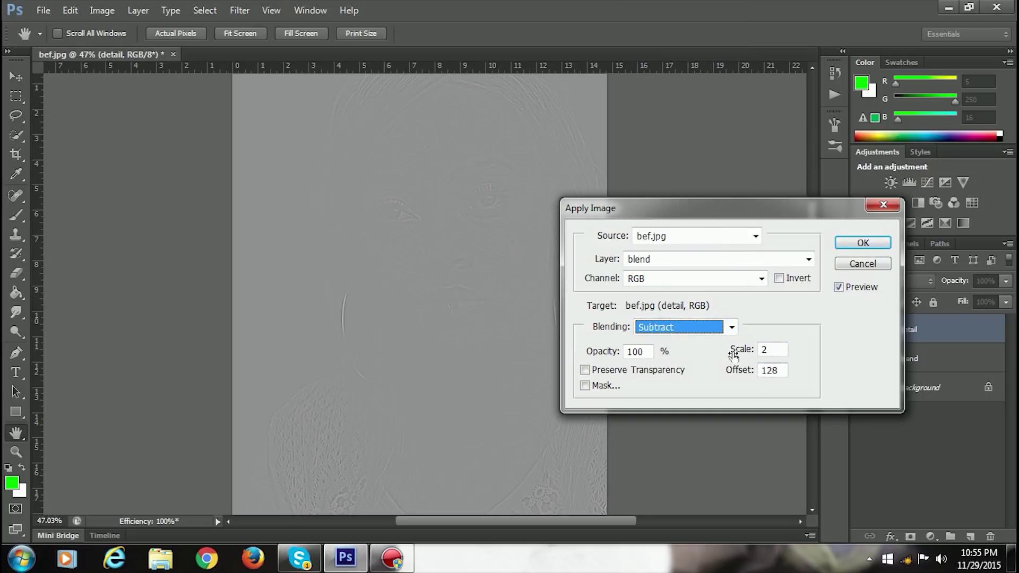
pyautogui.click(861, 243)
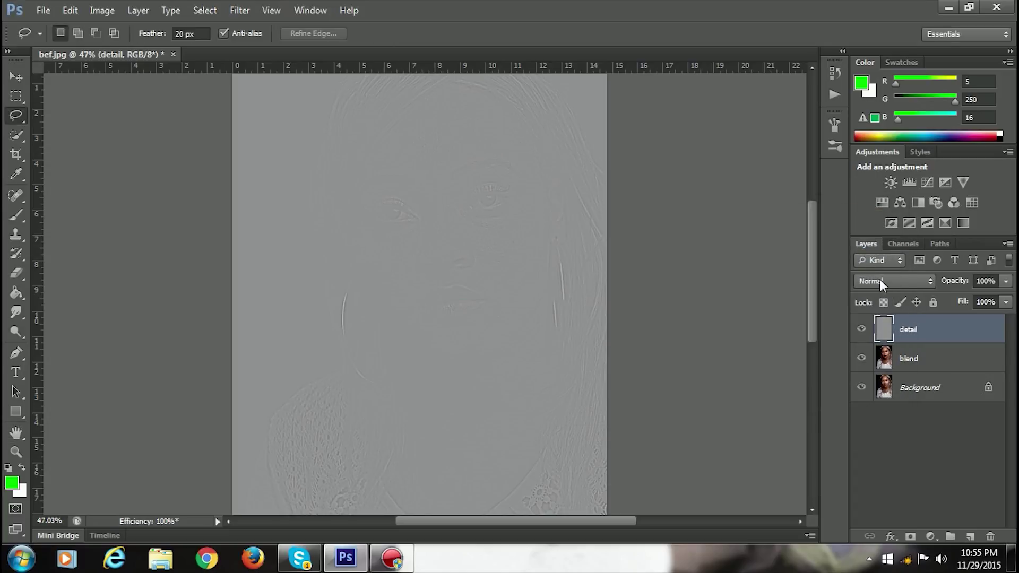
# Set the detail layer's blending mode to Linear Light.
pyautogui.click(887, 281)
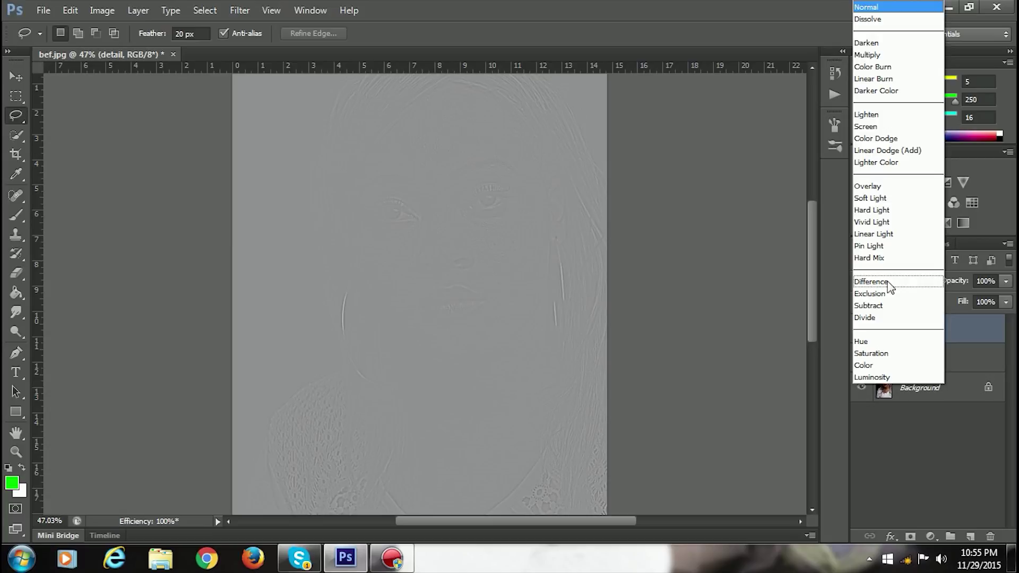
pyautogui.click(881, 236)
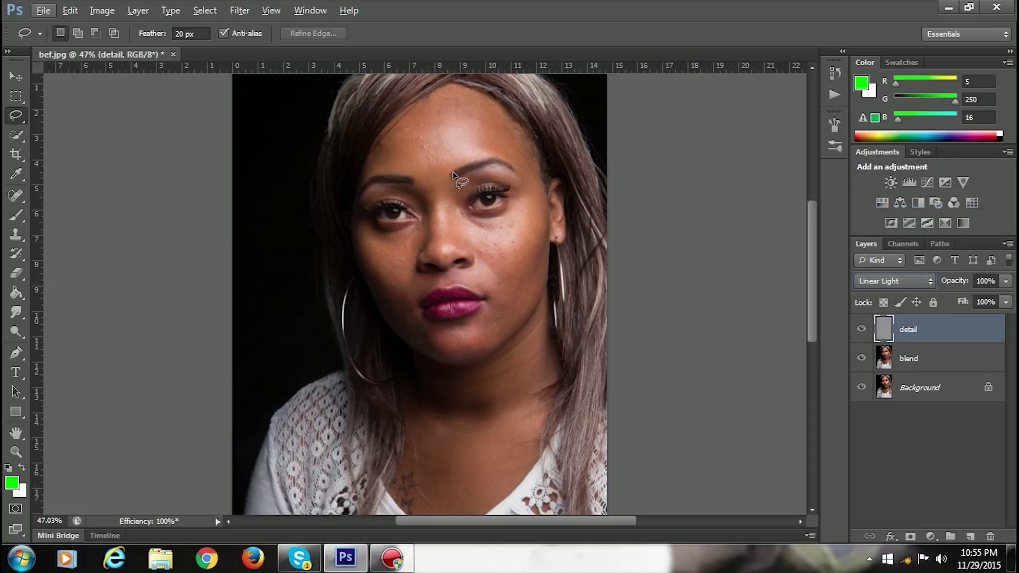
# Make the blend layer active for working on the face close up.
pyautogui.press('alt')
pyautogui.scroll(5, 443, 173)
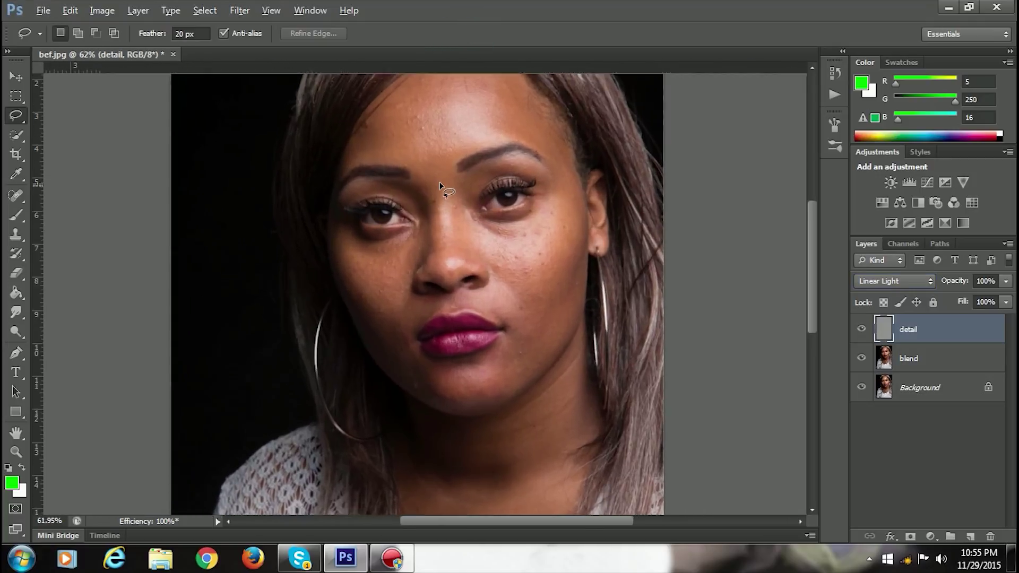
pyautogui.scroll(3, 451, 193)
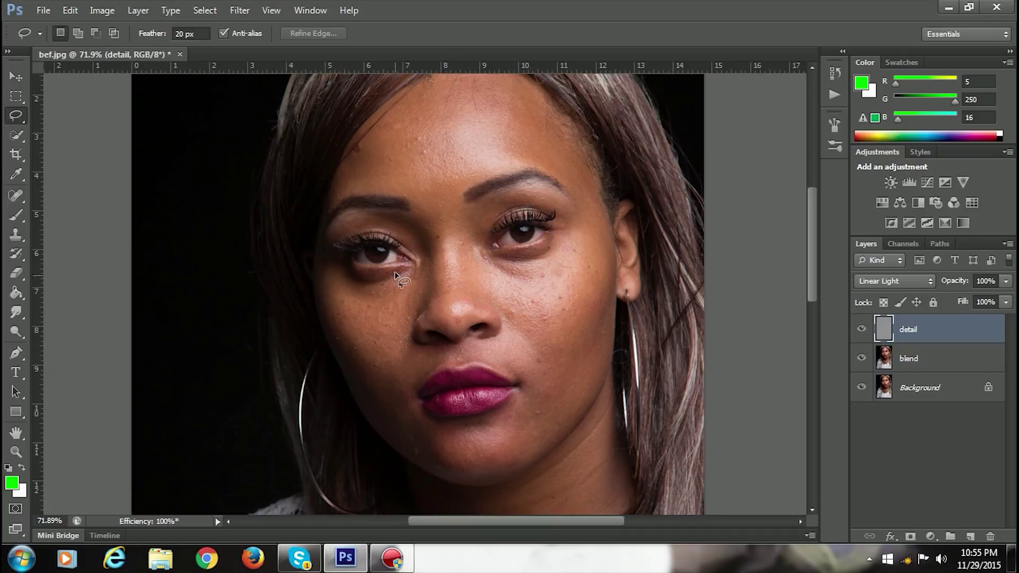
pyautogui.click(916, 360)
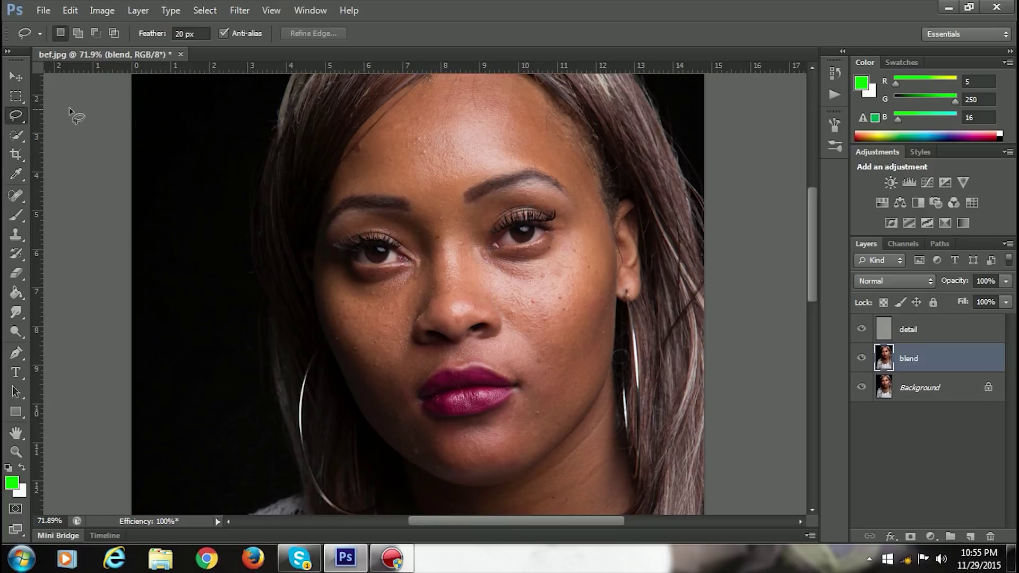
# Lasso a patch of the forehead with a 1 px feather and preview its edge in Quick Mask.
pyautogui.click(182, 33)
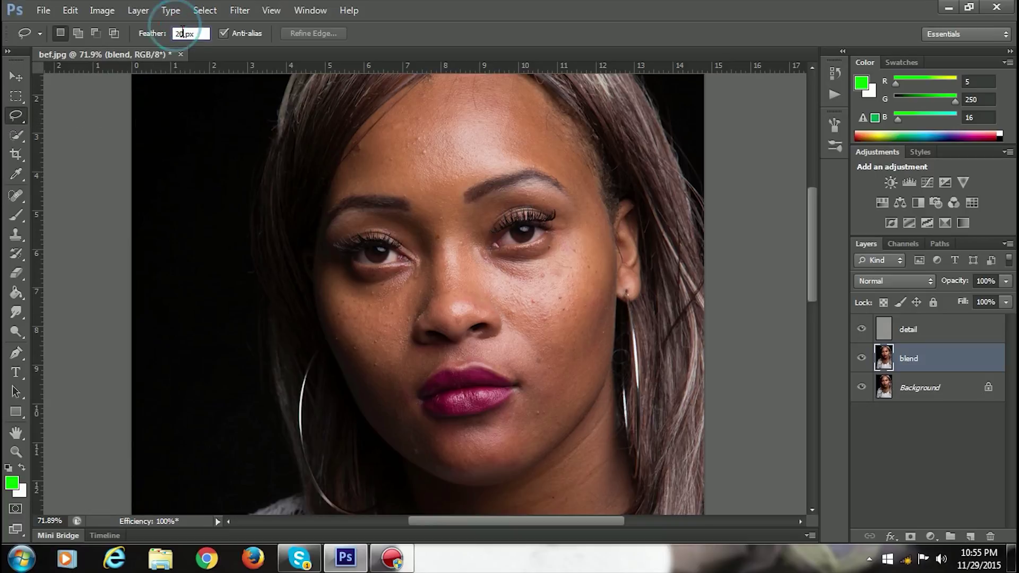
pyautogui.doubleClick(179, 33)
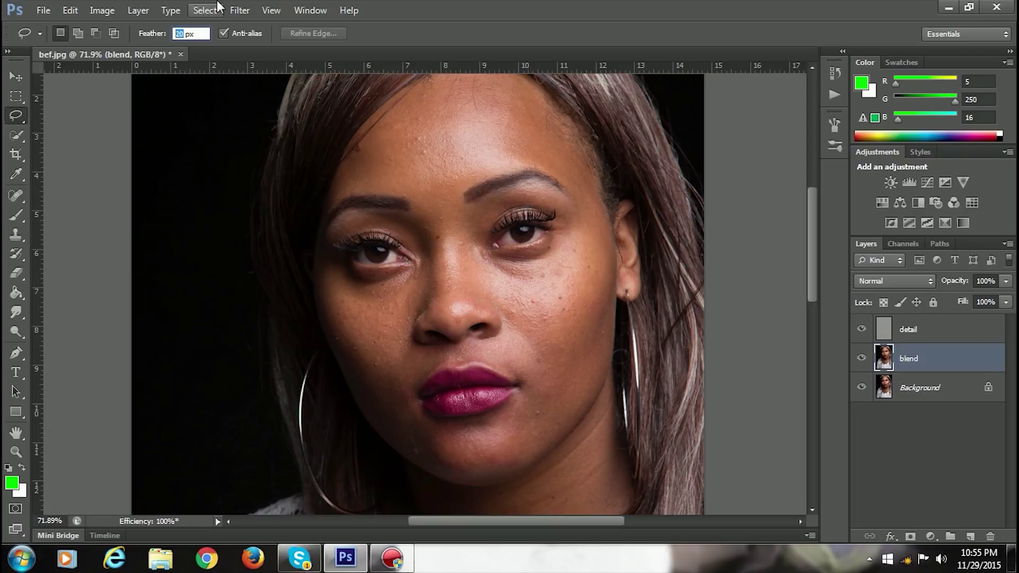
pyautogui.write('1')
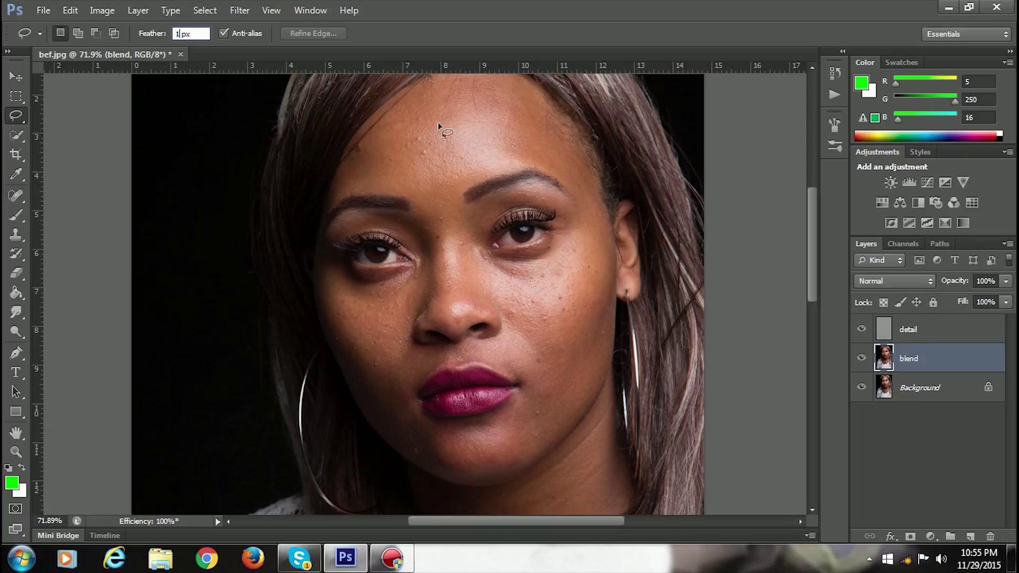
pyautogui.moveTo(476, 103); pyautogui.dragTo(414, 113)
pyautogui.moveTo(476, 159); pyautogui.dragTo(494, 96)
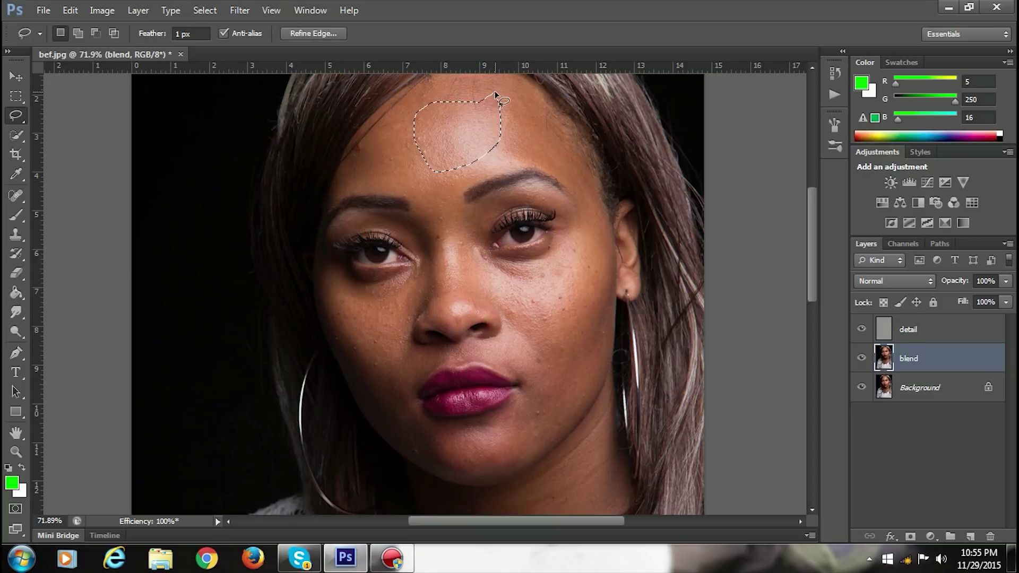
pyautogui.press('d')
pyautogui.press('q')
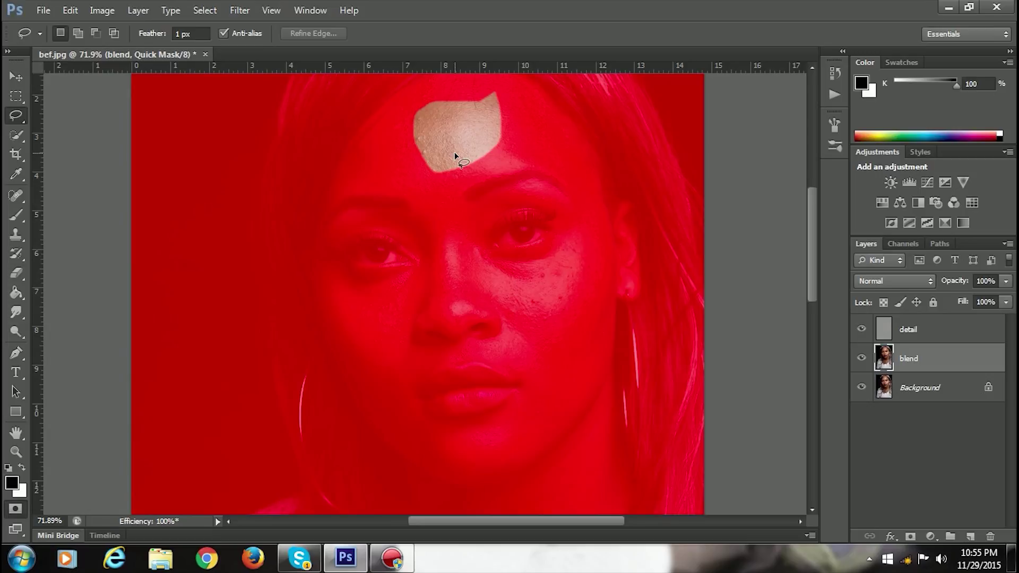
pyautogui.press('q')
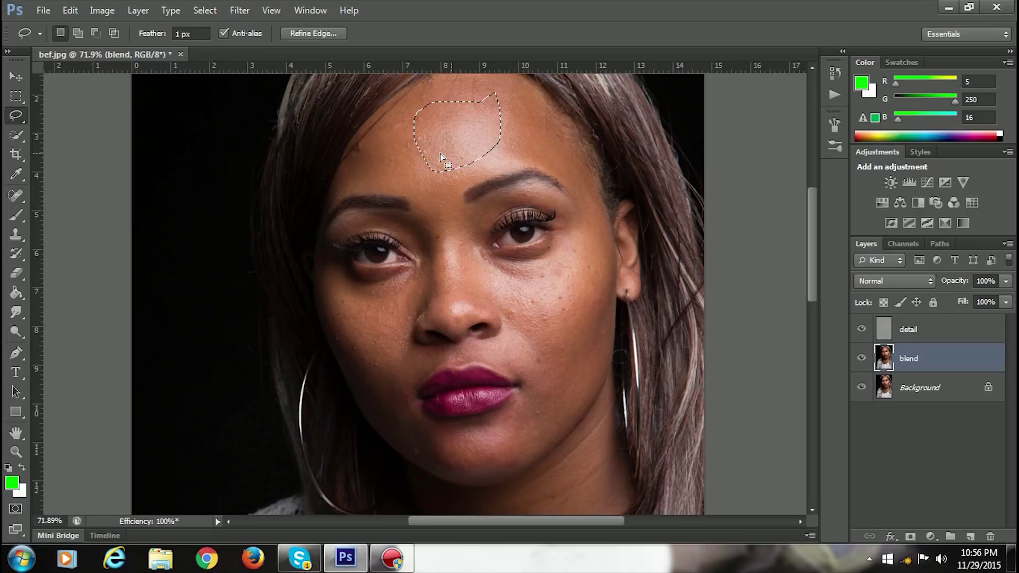
# Lasso a rounded area of the forehead with a 20 px feather and preview its soft edge in Quick Mask.
pyautogui.click(173, 27)
pyautogui.write('20')
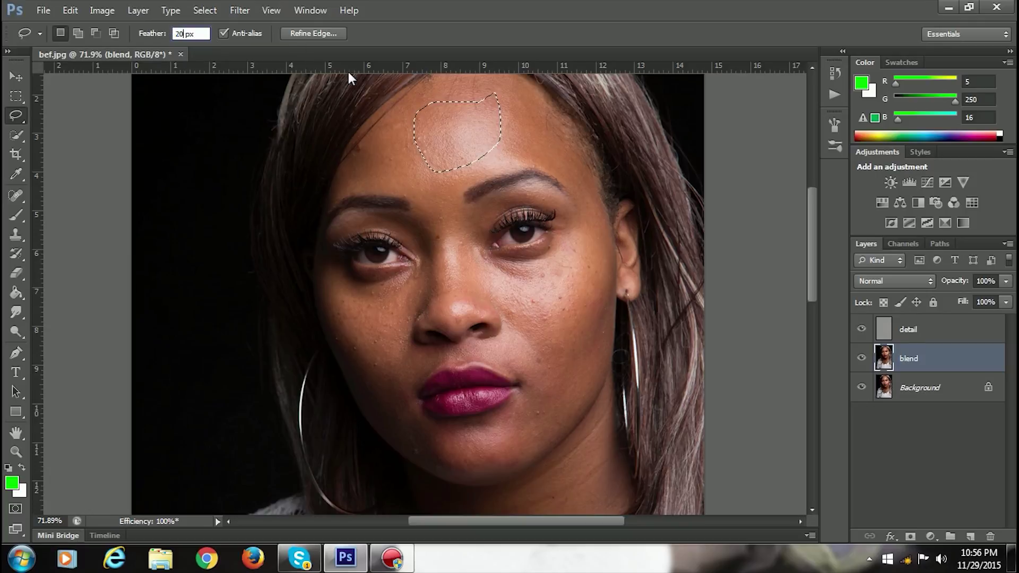
pyautogui.moveTo(459, 87)
pyautogui.mouseDown()
pyautogui.moveTo(401, 136)
pyautogui.moveTo(438, 170)
pyautogui.moveTo(492, 159)
pyautogui.moveTo(509, 107)
pyautogui.mouseUp()
pyautogui.press('q')
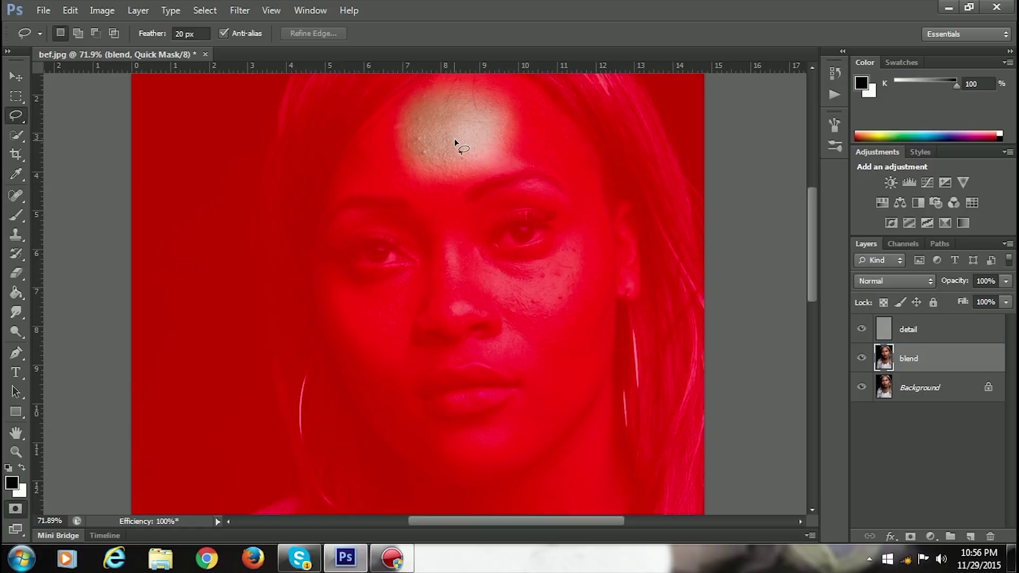
pyautogui.press('q')
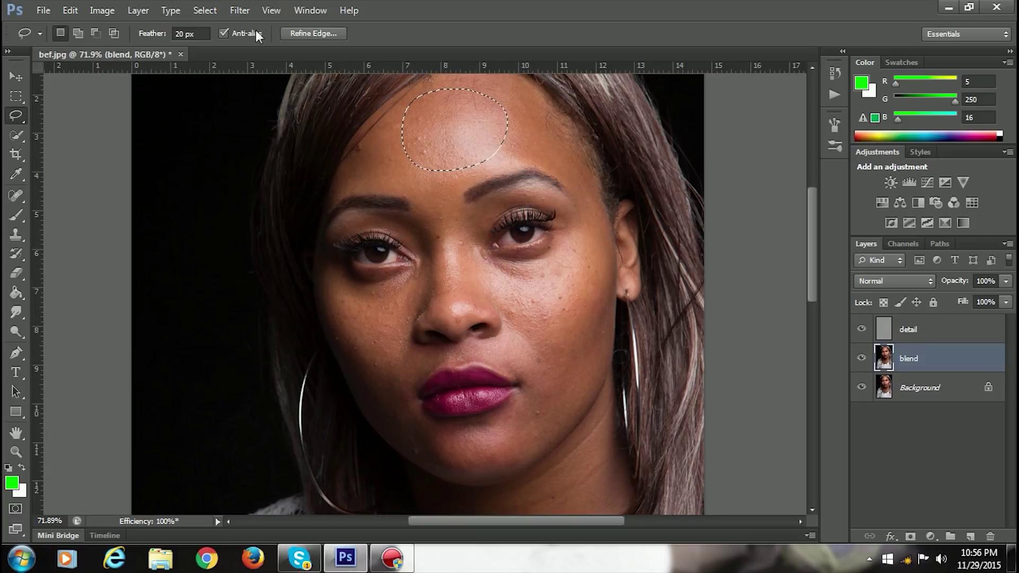
# Clear the current selection and lasso a wider area across the middle of the forehead with a 20 px feather.
pyautogui.click(205, 10)
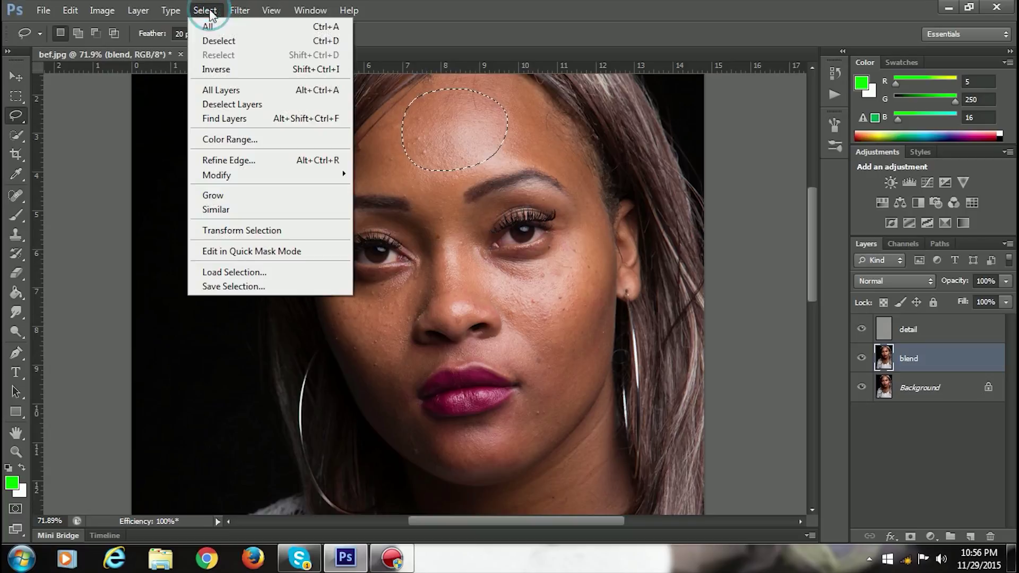
pyautogui.click(252, 42)
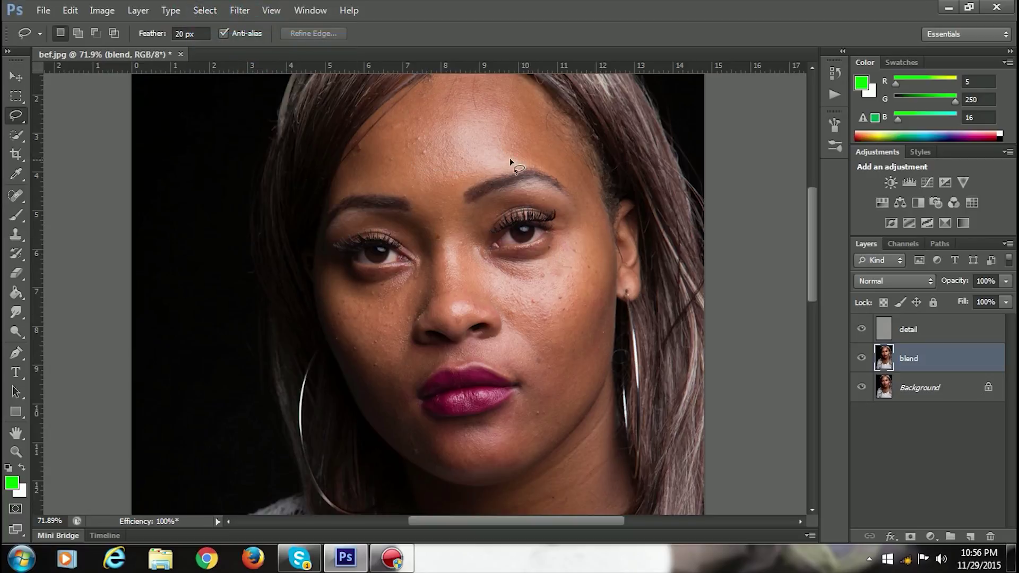
pyautogui.moveTo(505, 98)
pyautogui.mouseDown()
pyautogui.moveTo(461, 98)
pyautogui.moveTo(417, 120)
pyautogui.moveTo(402, 156)
pyautogui.moveTo(422, 185)
pyautogui.moveTo(520, 159)
pyautogui.moveTo(502, 98)
pyautogui.mouseUp()
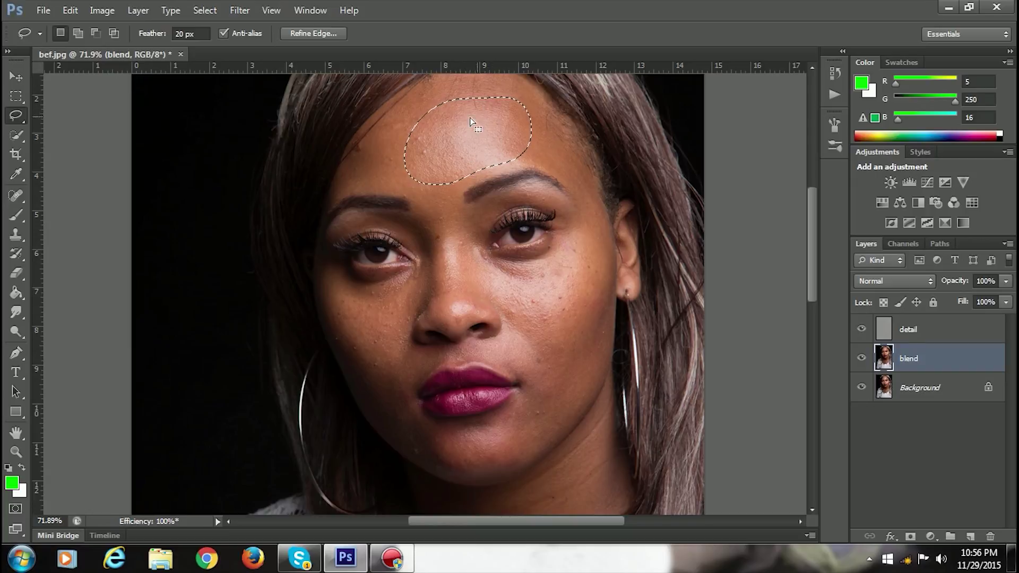
# Apply a Gaussian Blur with a 9.0 pixel radius to the selected forehead area on the blend layer.
pyautogui.click(238, 11)
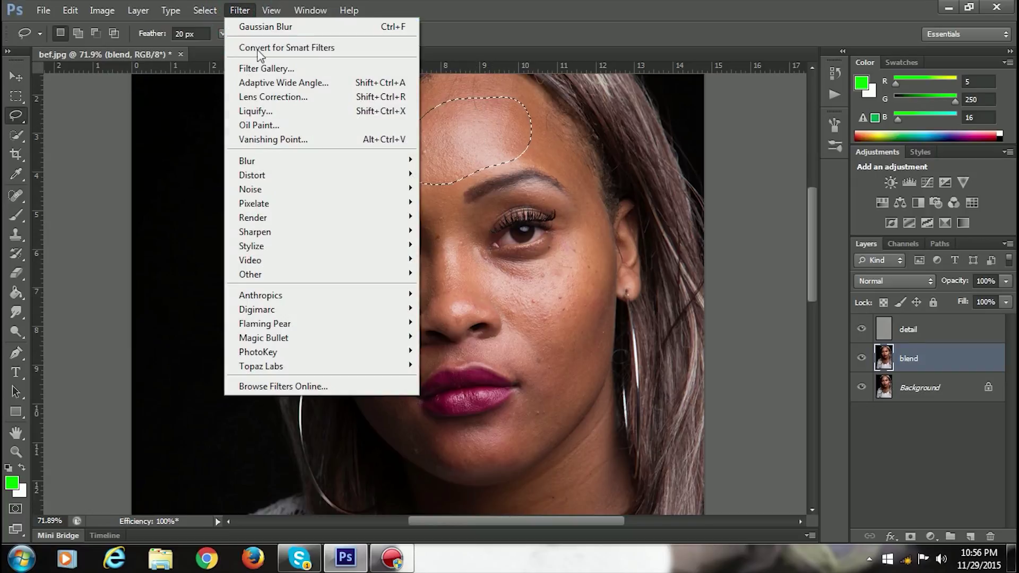
pyautogui.moveTo(256, 164)
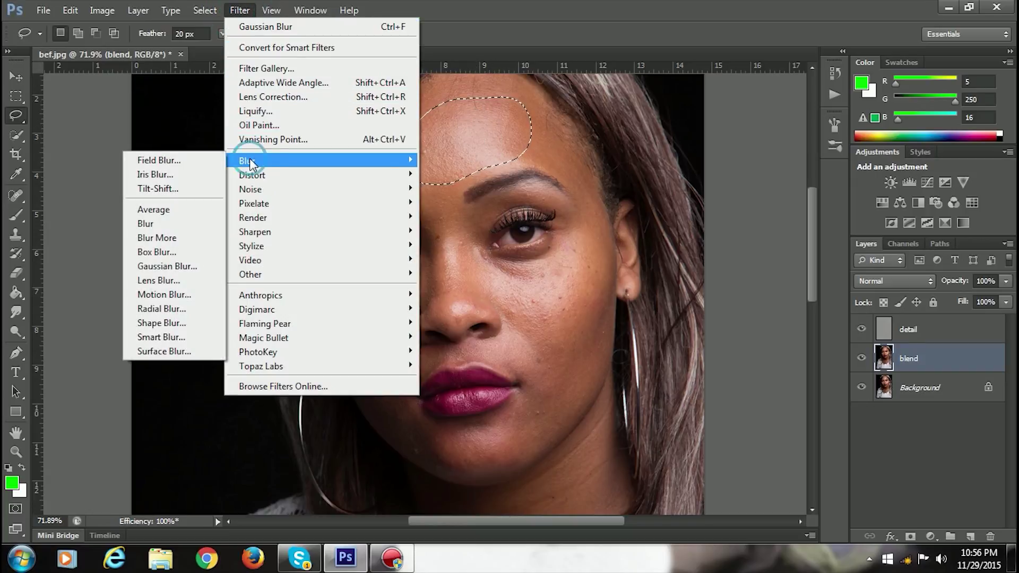
pyautogui.click(171, 264)
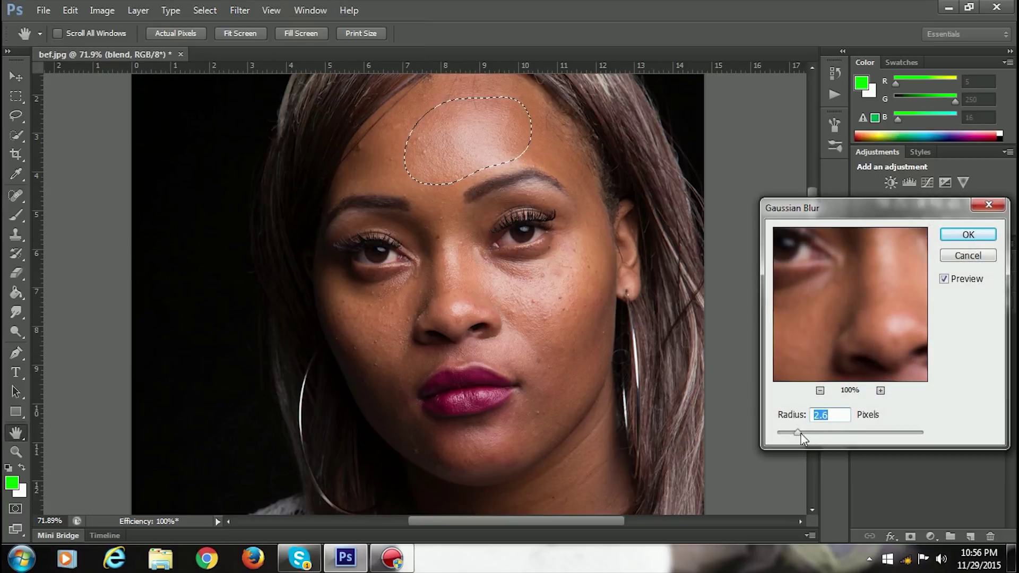
pyautogui.moveTo(797, 431); pyautogui.dragTo(829, 432)
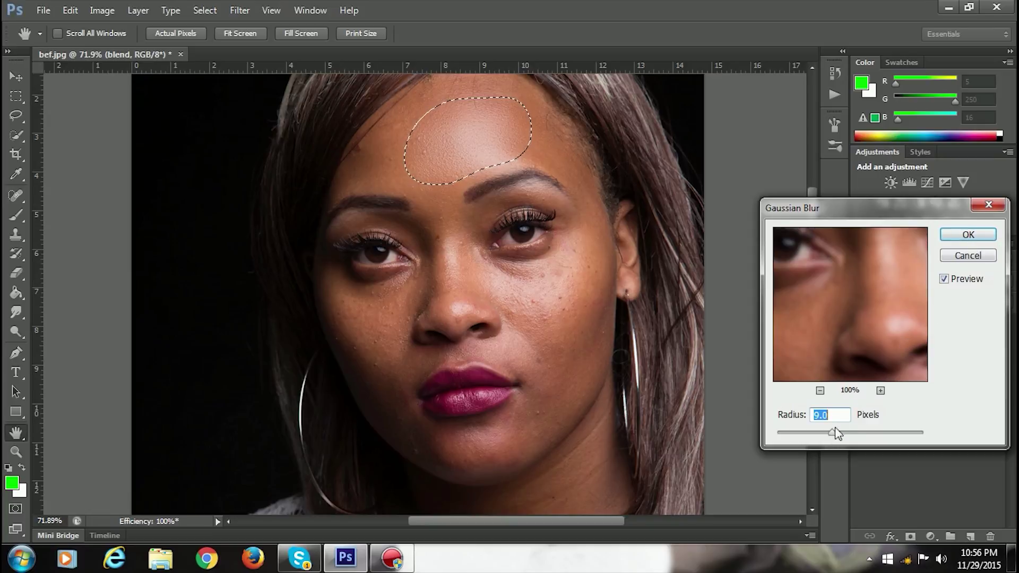
pyautogui.click(958, 235)
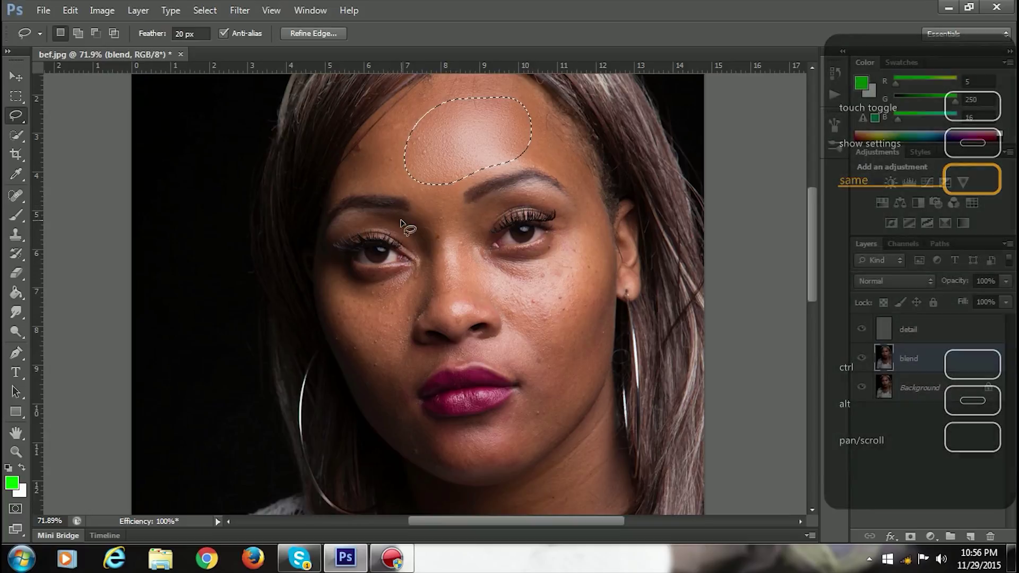
# Lasso the earring-side temple, the hairline area and the opposite side of the forehead in turn, repeating the Gaussian Blur on each.
pyautogui.moveTo(537, 95)
pyautogui.mouseDown()
pyautogui.moveTo(565, 113)
pyautogui.moveTo(605, 169)
pyautogui.moveTo(617, 210)
pyautogui.moveTo(605, 225)
pyautogui.moveTo(523, 126)
pyautogui.moveTo(537, 97)
pyautogui.mouseUp()
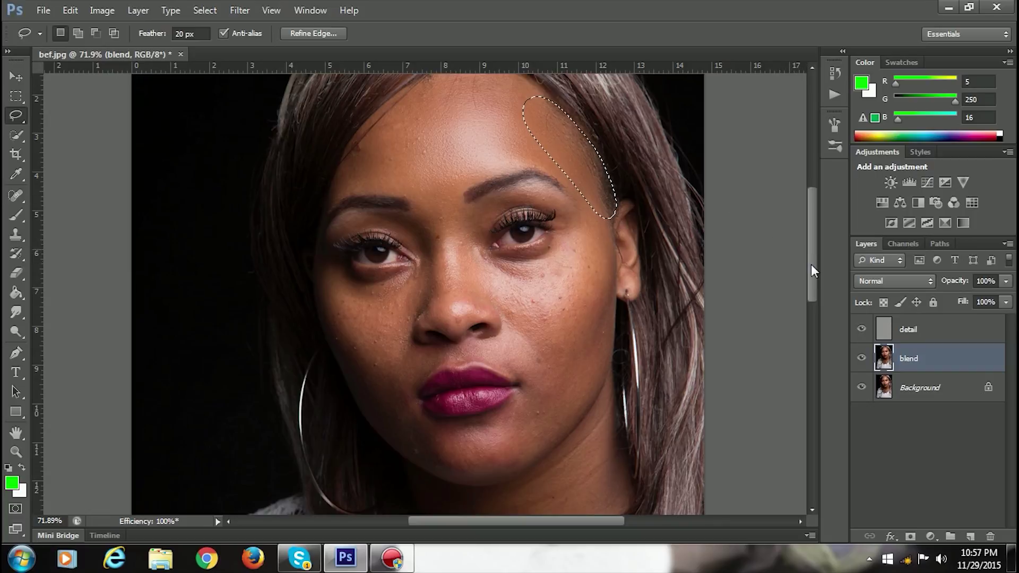
pyautogui.moveTo(811, 269); pyautogui.dragTo(811, 237)
pyautogui.moveTo(522, 192)
pyautogui.mouseDown()
pyautogui.moveTo(465, 177)
pyautogui.moveTo(410, 198)
pyautogui.moveTo(446, 255)
pyautogui.moveTo(498, 245)
pyautogui.mouseUp()
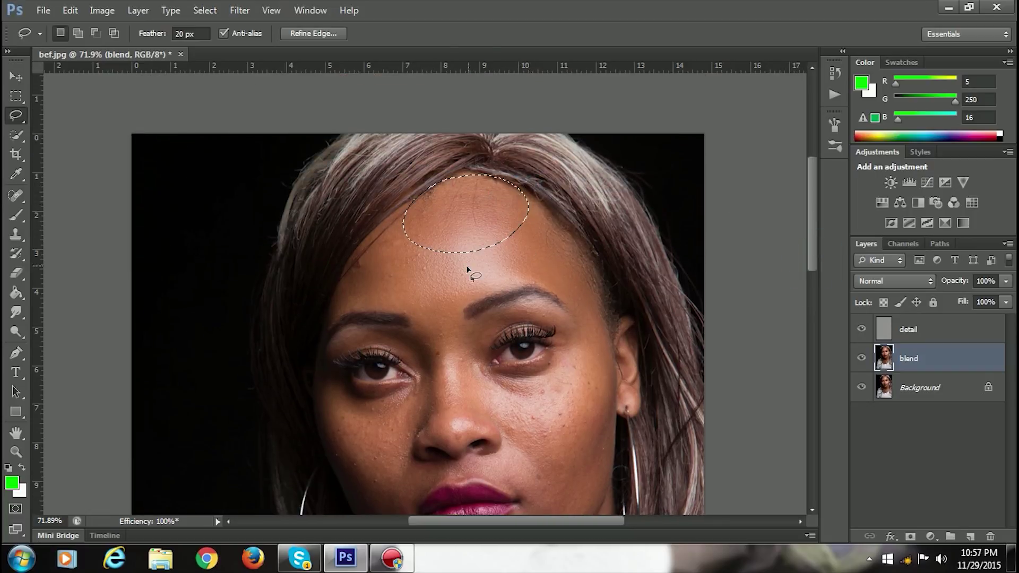
pyautogui.moveTo(399, 218)
pyautogui.mouseDown()
pyautogui.moveTo(335, 302)
pyautogui.moveTo(398, 303)
pyautogui.moveTo(423, 281)
pyautogui.moveTo(396, 230)
pyautogui.mouseUp()
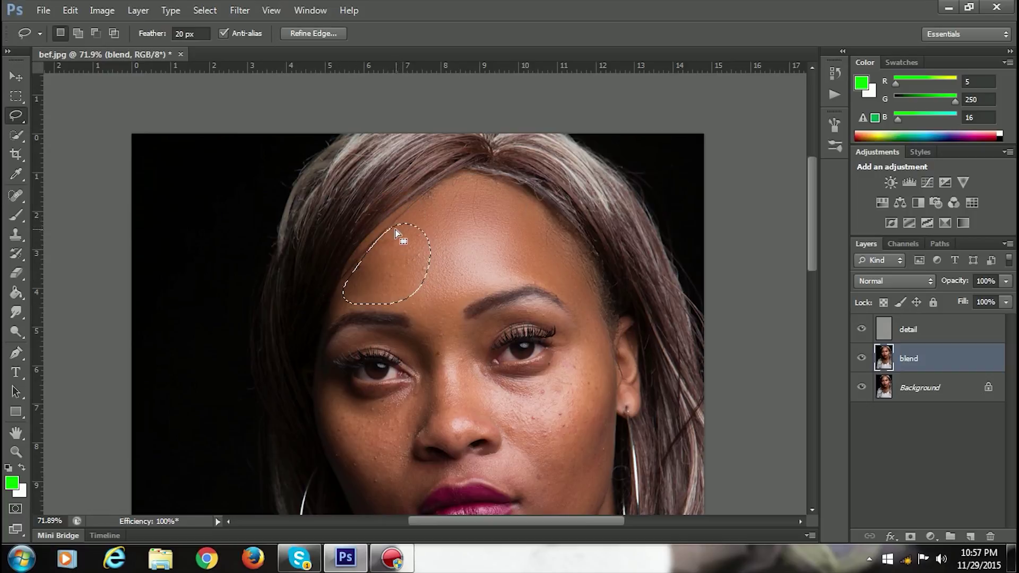
# Lasso and blur the cheek beside the visible ear, the skin under that eye and the bridge of the nose.
pyautogui.moveTo(813, 247); pyautogui.dragTo(812, 290)
pyautogui.moveTo(571, 179)
pyautogui.mouseDown()
pyautogui.moveTo(559, 199)
pyautogui.moveTo(485, 227)
pyautogui.moveTo(492, 256)
pyautogui.moveTo(518, 289)
pyautogui.moveTo(553, 293)
pyautogui.moveTo(586, 252)
pyautogui.moveTo(594, 205)
pyautogui.moveTo(574, 175)
pyautogui.moveTo(605, 202)
pyautogui.moveTo(603, 304)
pyautogui.mouseUp()
pyautogui.moveTo(567, 333)
pyautogui.mouseDown()
pyautogui.moveTo(549, 278)
pyautogui.moveTo(601, 208)
pyautogui.mouseUp()
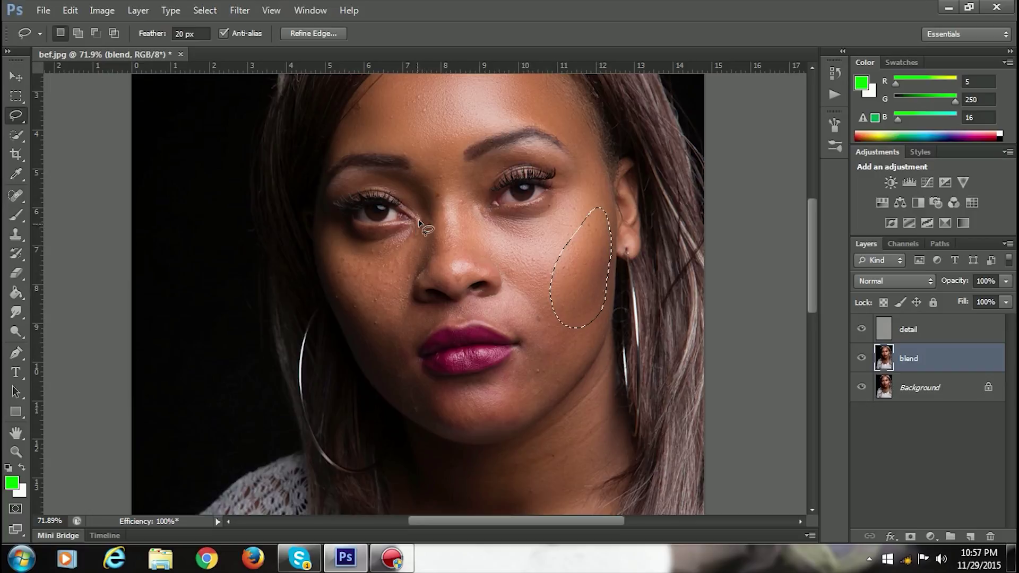
pyautogui.moveTo(465, 205)
pyautogui.mouseDown()
pyautogui.moveTo(481, 251)
pyautogui.moveTo(505, 252)
pyautogui.mouseUp()
pyautogui.moveTo(491, 211)
pyautogui.mouseDown()
pyautogui.moveTo(441, 191)
pyautogui.moveTo(449, 281)
pyautogui.moveTo(469, 271)
pyautogui.moveTo(474, 284)
pyautogui.moveTo(438, 195)
pyautogui.mouseUp()
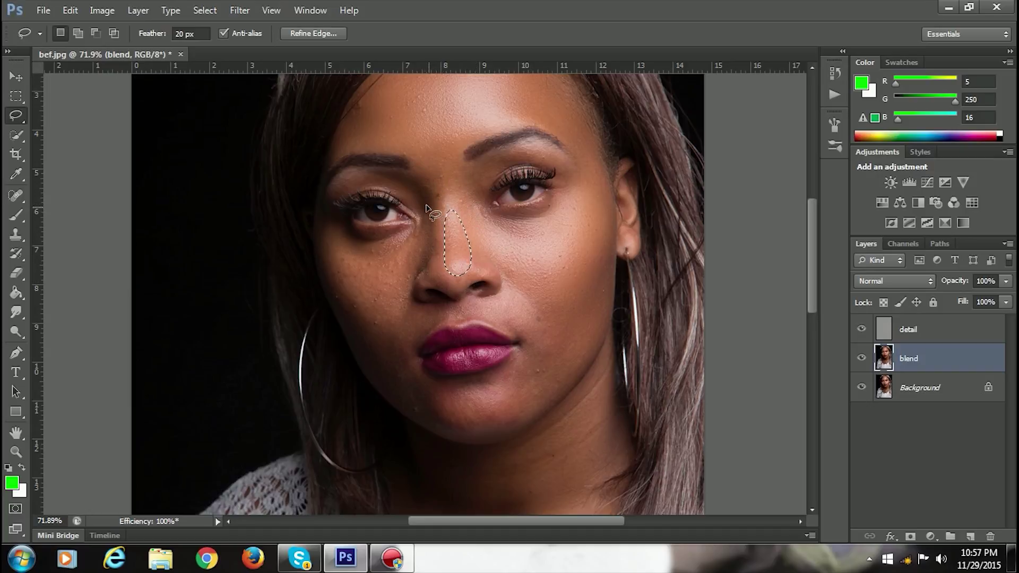
# Lasso and blur the opposite cheek from under the eye down to the jaw, plus the tip of the nose.
pyautogui.moveTo(430, 209)
pyautogui.mouseDown()
pyautogui.moveTo(430, 250)
pyautogui.moveTo(406, 310)
pyautogui.moveTo(407, 359)
pyautogui.moveTo(434, 395)
pyautogui.moveTo(413, 416)
pyautogui.moveTo(337, 300)
pyautogui.moveTo(321, 215)
pyautogui.moveTo(384, 238)
pyautogui.moveTo(427, 215)
pyautogui.mouseUp()
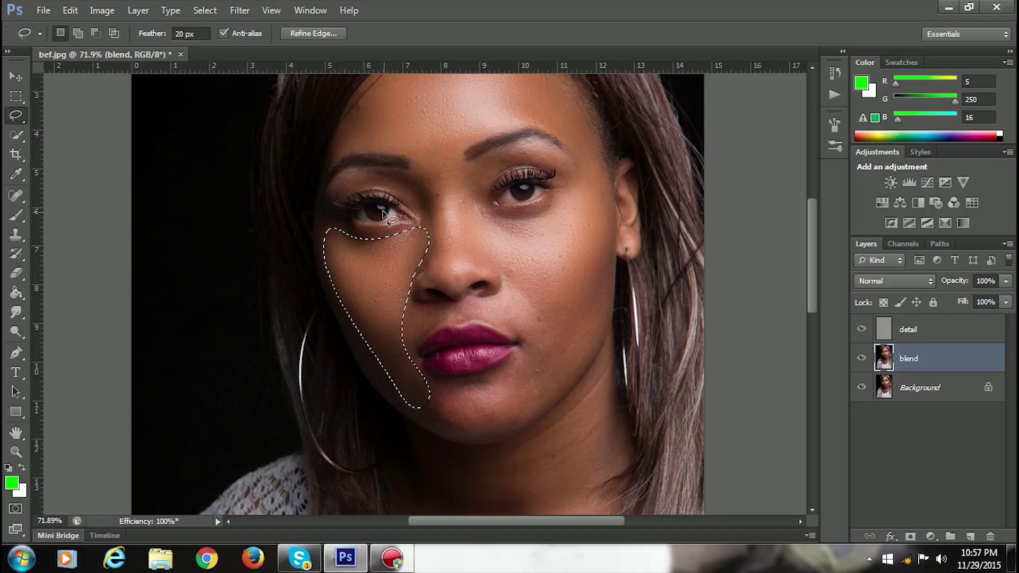
pyautogui.click(457, 263)
pyautogui.moveTo(437, 277)
pyautogui.mouseDown()
pyautogui.moveTo(452, 293)
pyautogui.moveTo(473, 276)
pyautogui.mouseUp()
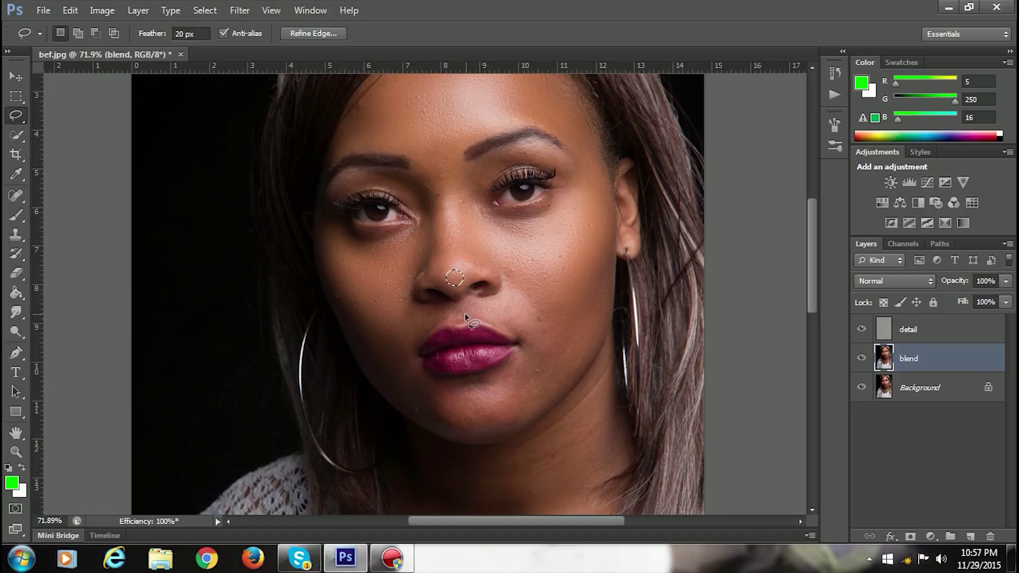
# Lasso and blur the skin beside the nose, the chin and the lower cheek, and clear the selection.
pyautogui.moveTo(506, 276)
pyautogui.mouseDown()
pyautogui.moveTo(502, 314)
pyautogui.moveTo(552, 327)
pyautogui.moveTo(512, 277)
pyautogui.moveTo(503, 300)
pyautogui.mouseUp()
pyautogui.moveTo(507, 363)
pyautogui.mouseDown()
pyautogui.moveTo(414, 385)
pyautogui.moveTo(403, 400)
pyautogui.moveTo(438, 428)
pyautogui.moveTo(479, 439)
pyautogui.moveTo(529, 418)
pyautogui.mouseUp()
pyautogui.moveTo(518, 361)
pyautogui.mouseDown()
pyautogui.moveTo(539, 353)
pyautogui.moveTo(532, 400)
pyautogui.moveTo(575, 375)
pyautogui.mouseUp()
pyautogui.moveTo(600, 333); pyautogui.dragTo(551, 340)
pyautogui.scroll(2, 814, 266)
pyautogui.click(208, 12)
pyautogui.click(225, 40)
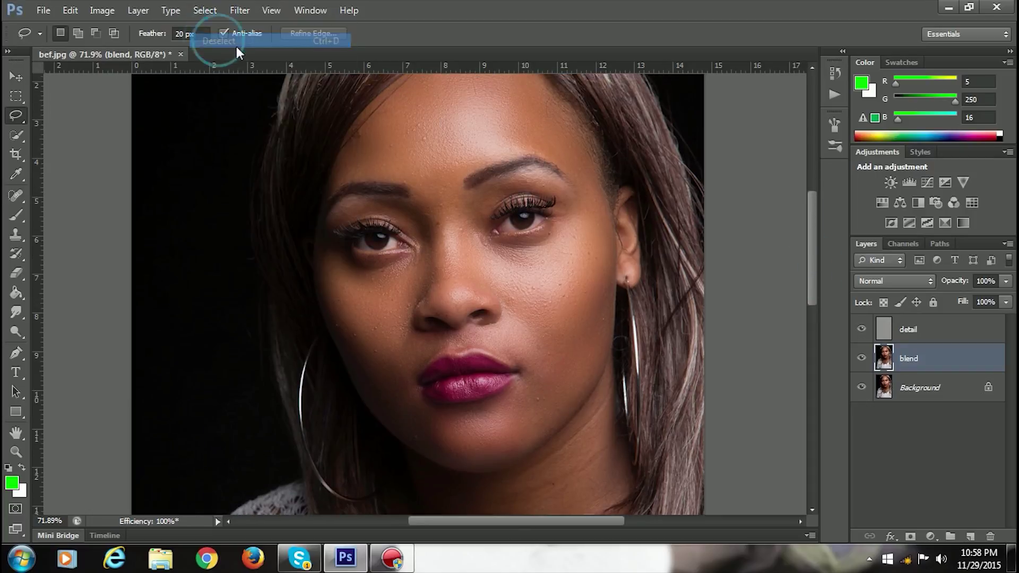
# Make the detail layer active and remove forehead blemishes with the Spot Healing Brush at size 9, Content-Aware.
pyautogui.click(921, 331)
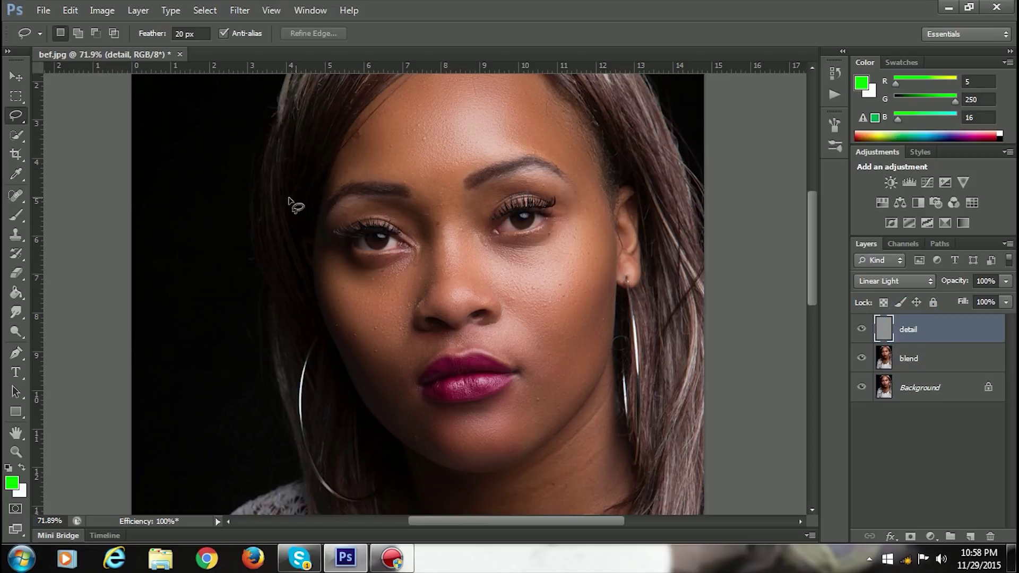
pyautogui.click(16, 195)
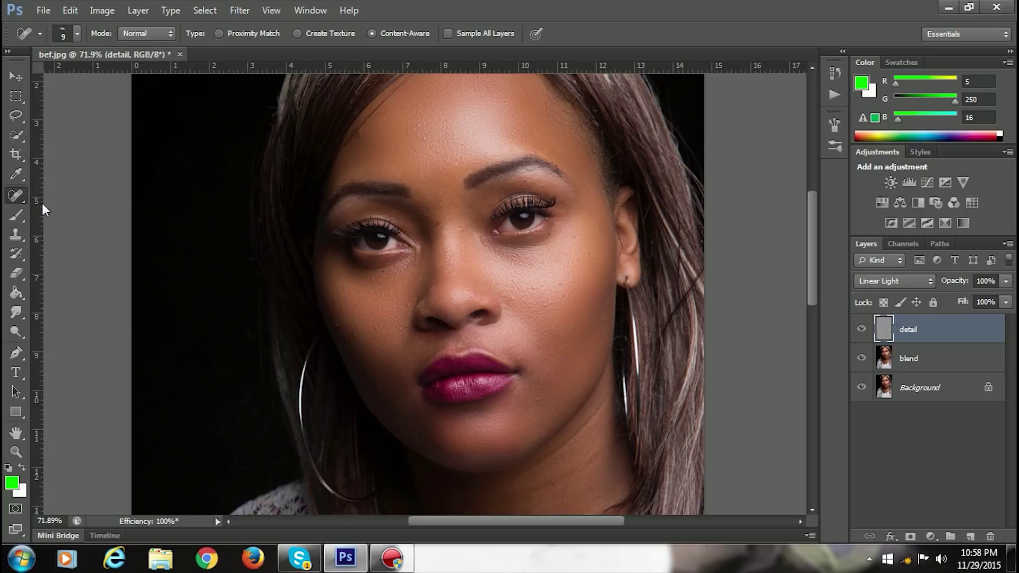
pyautogui.rightClick(18, 197)
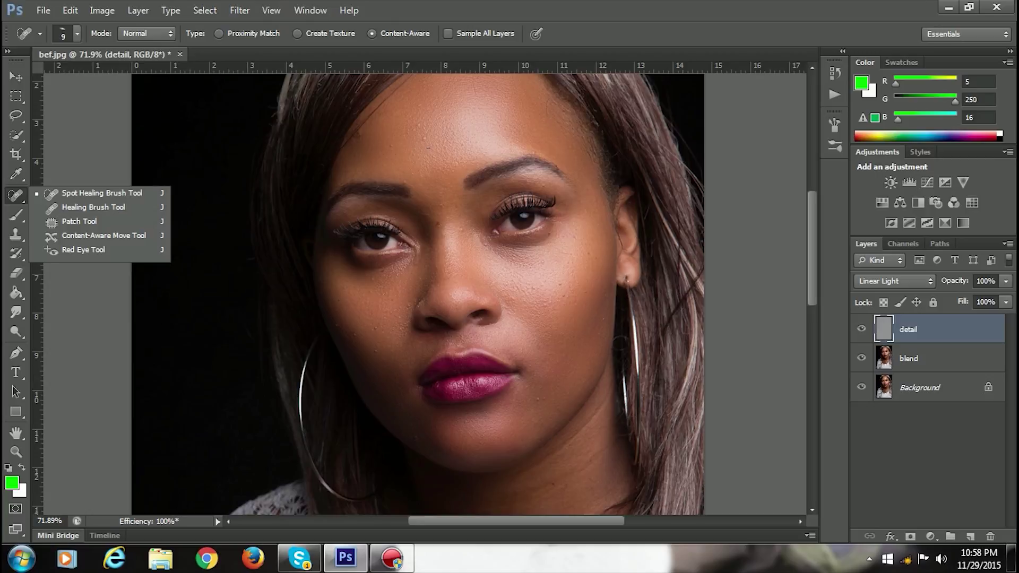
pyautogui.moveTo(812, 263); pyautogui.dragTo(815, 237)
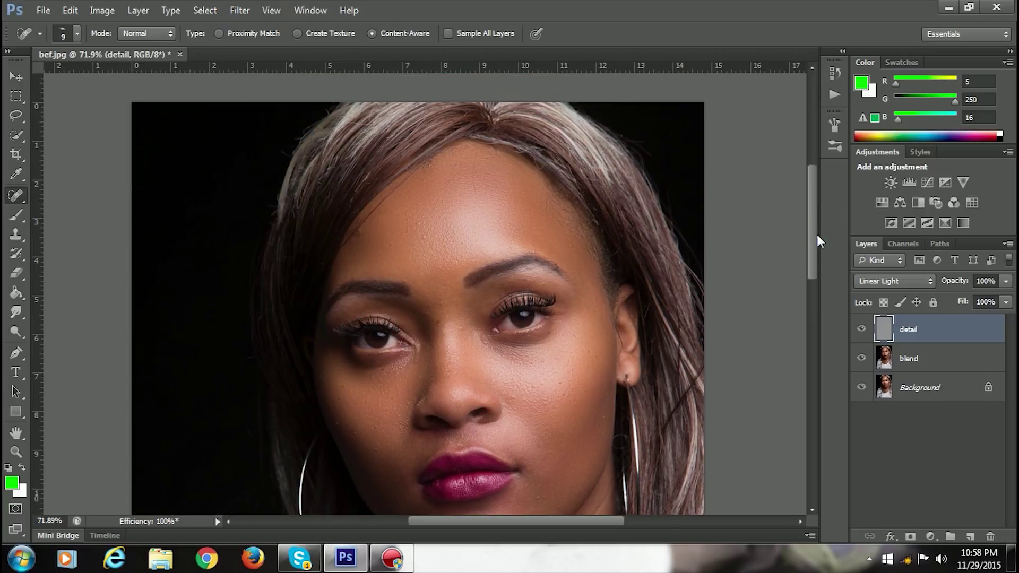
pyautogui.moveTo(547, 210); pyautogui.dragTo(548, 194)
pyautogui.moveTo(475, 194)
pyautogui.mouseDown()
pyautogui.moveTo(475, 151)
pyautogui.moveTo(447, 177)
pyautogui.moveTo(465, 148)
pyautogui.mouseUp()
# Spot-heal the blemishes on the nose bridge, both cheeks, the jaw and the side of the forehead on the detail layer.
pyautogui.click(462, 328)
pyautogui.click(438, 323)
pyautogui.click(563, 394)
pyautogui.click(530, 383)
pyautogui.click(537, 444)
pyautogui.click(534, 498)
pyautogui.click(351, 431)
pyautogui.click(334, 423)
pyautogui.click(373, 452)
pyautogui.click(407, 403)
pyautogui.click(369, 376)
pyautogui.click(366, 364)
pyautogui.click(392, 244)
# Spot-heal the remaining small marks beside the eye and nose, on the cheek, and around the chin and jaw.
pyautogui.moveTo(813, 256); pyautogui.dragTo(809, 280)
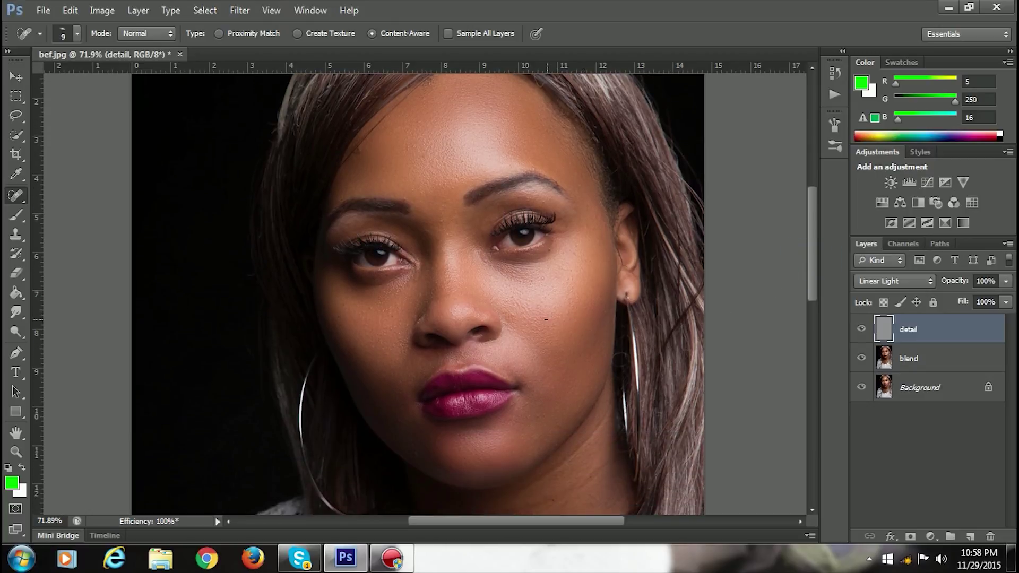
pyautogui.click(572, 253)
pyautogui.click(563, 268)
pyautogui.click(399, 345)
pyautogui.click(416, 324)
pyautogui.click(337, 313)
pyautogui.click(401, 416)
pyautogui.click(542, 415)
pyautogui.click(535, 417)
pyautogui.click(559, 424)
pyautogui.click(546, 431)
pyautogui.click(548, 441)
pyautogui.click(536, 439)
pyautogui.click(413, 312)
# Select the detail and blend layers together and group them.
pyautogui.scroll(-3, 414, 276)
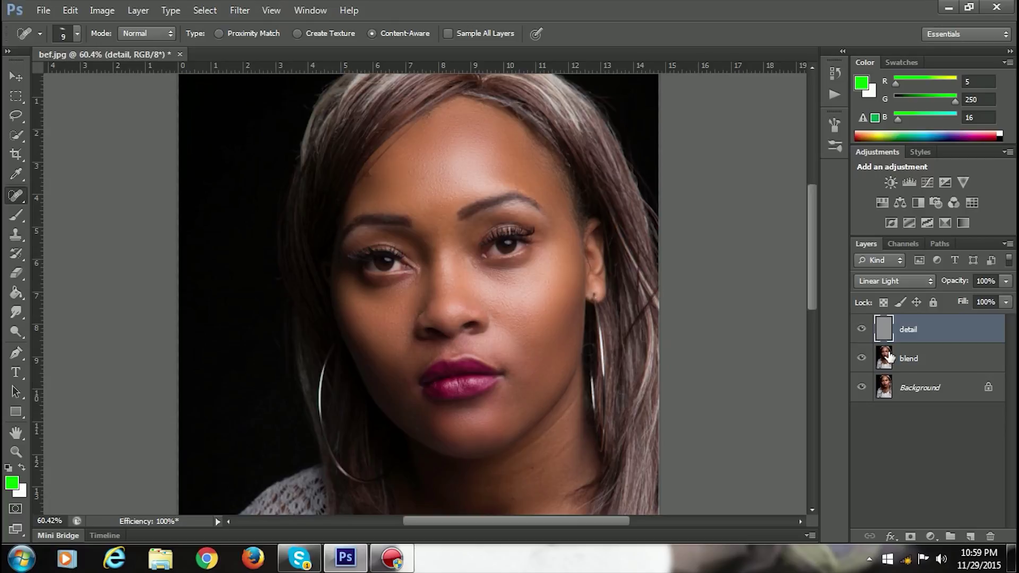
pyautogui.keyDown('shift'); pyautogui.click(913, 360); pyautogui.keyUp('shift')
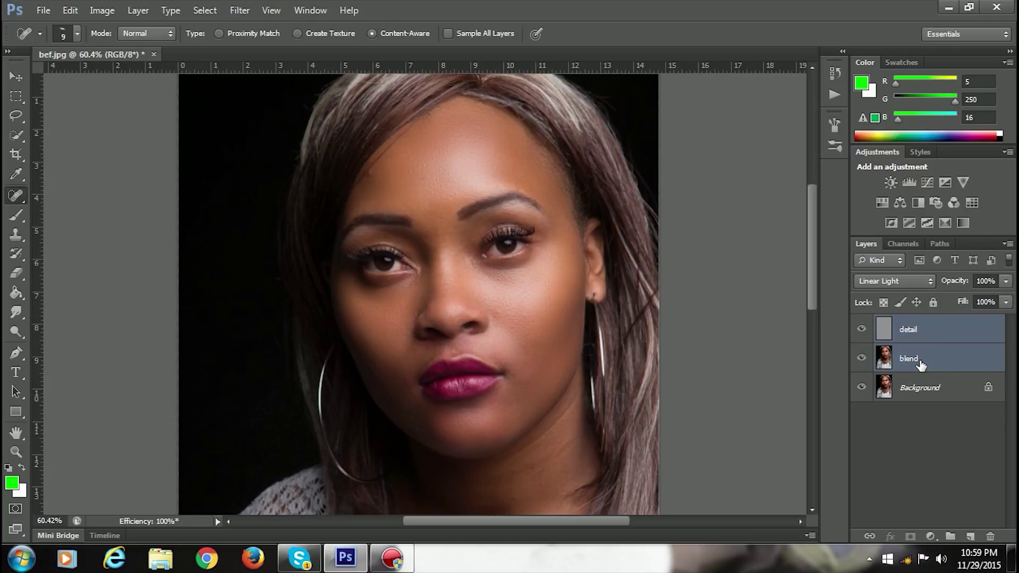
pyautogui.hotkey('ctrl', 'g')
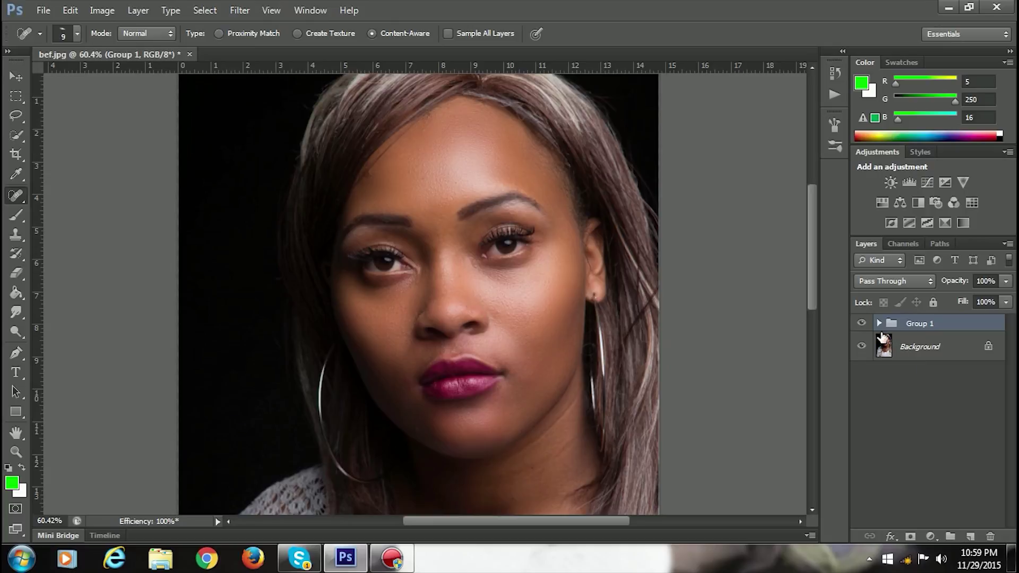
# Toggle the retouching group's visibility off and on to compare the portrait before and after.
pyautogui.click(861, 323)
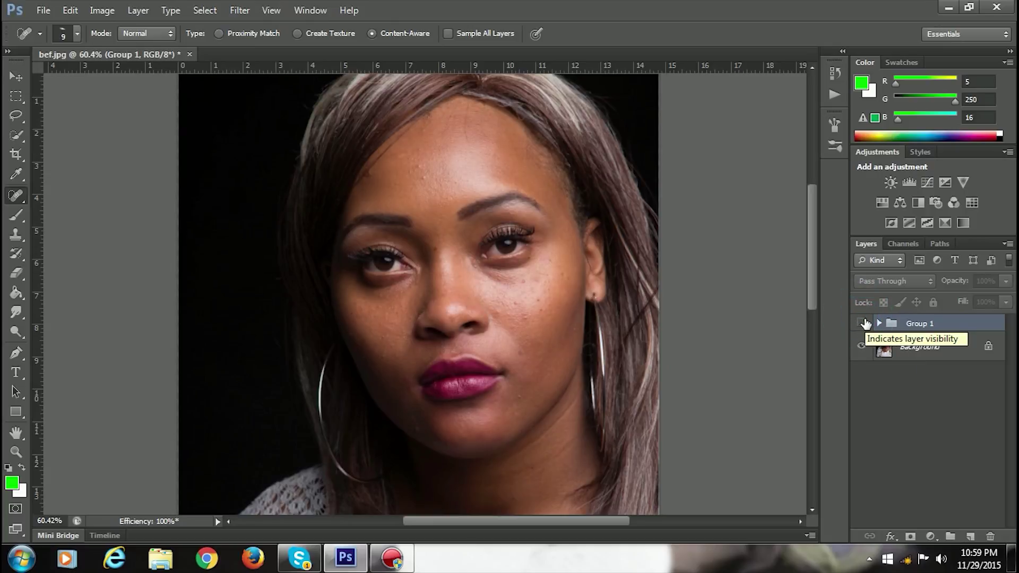
pyautogui.click(862, 323)
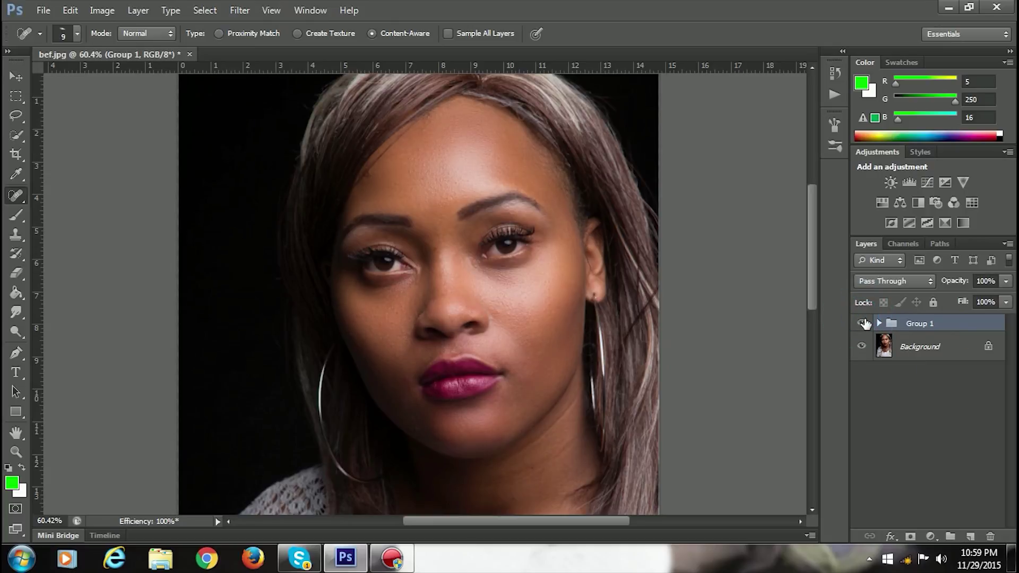
pyautogui.click(863, 323)
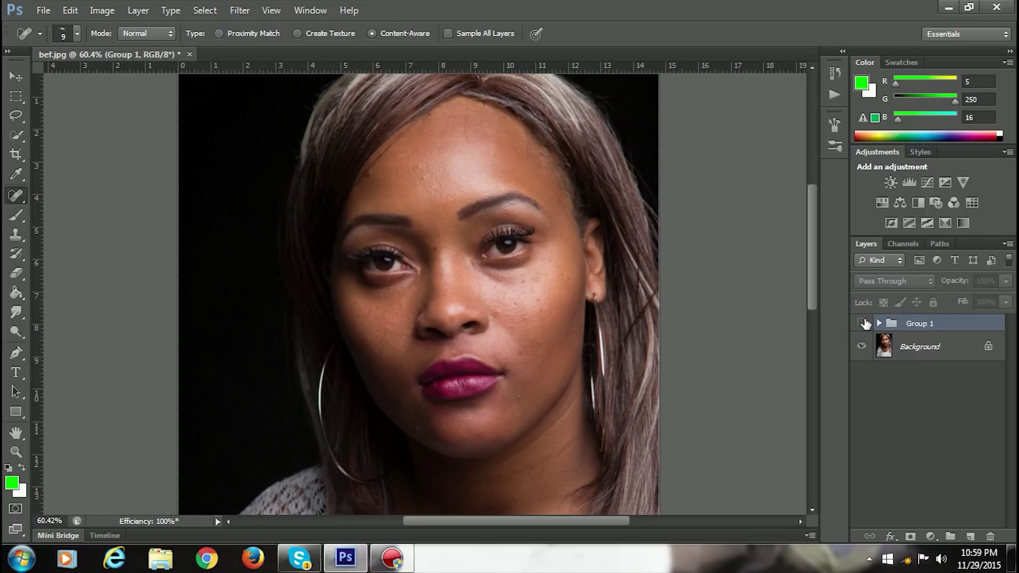
pyautogui.click(862, 323)
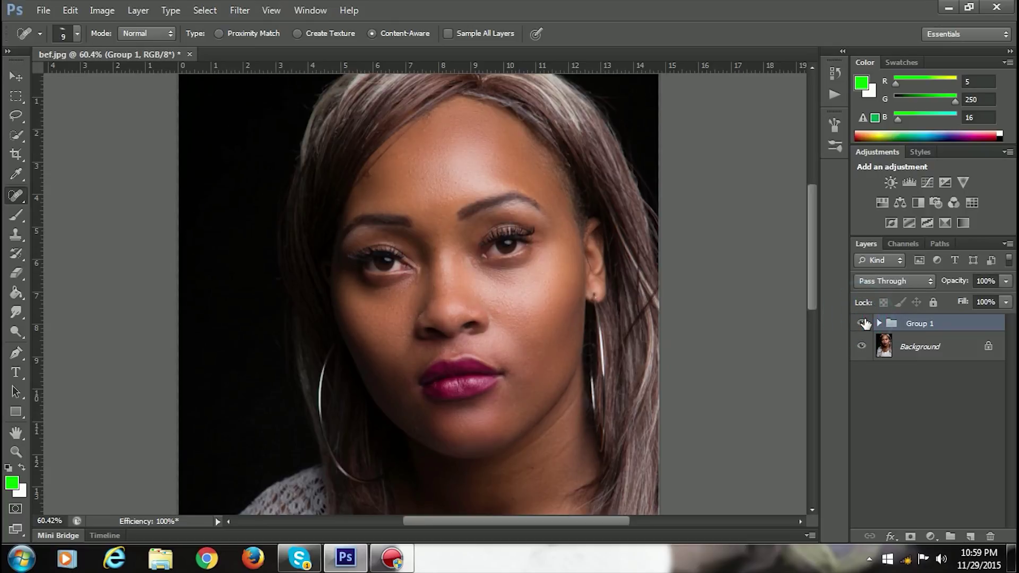